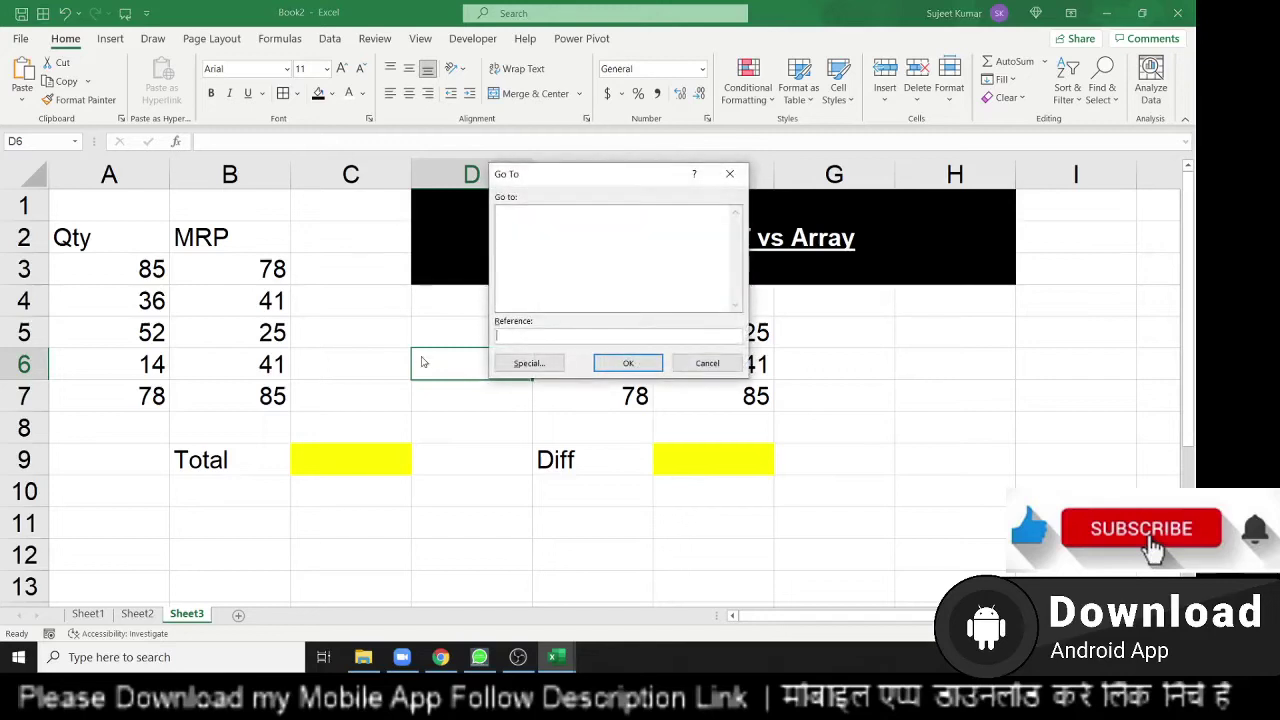
Close the Go To dialog so Sheet3's SUMPRODUCT vs Array worksheet is fully visible.
key("Escape")
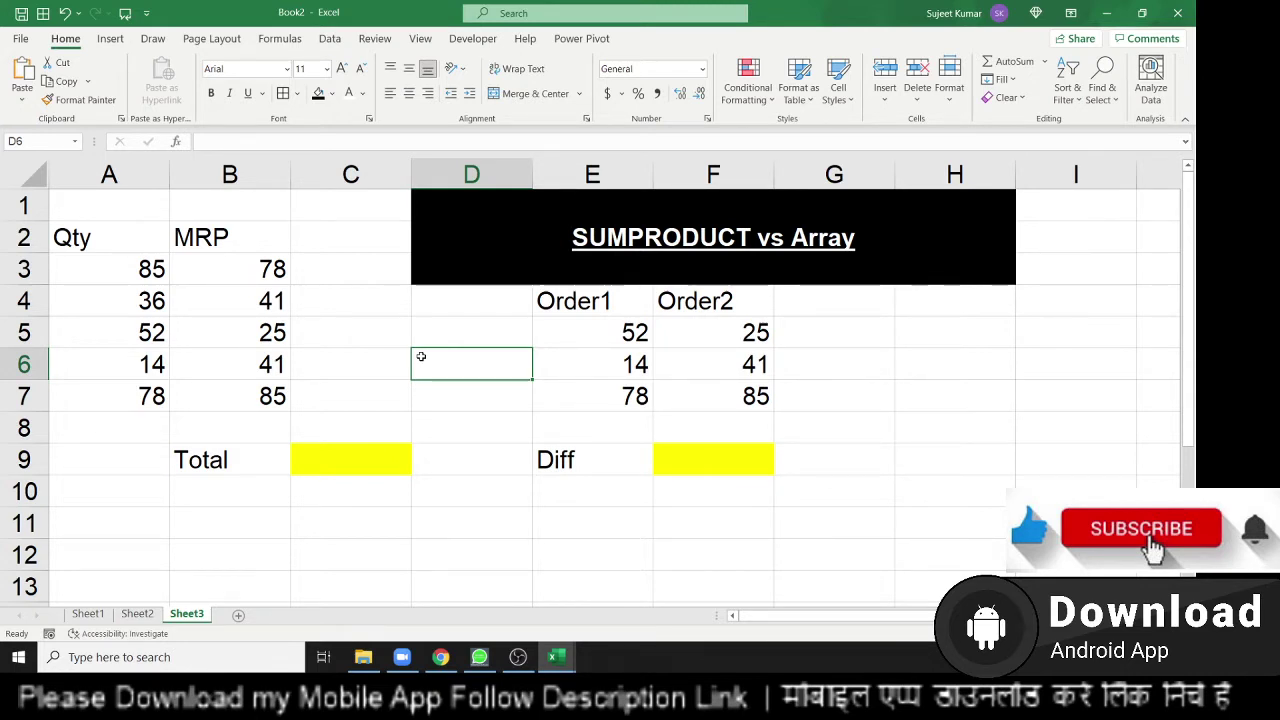
left_click(334, 401)
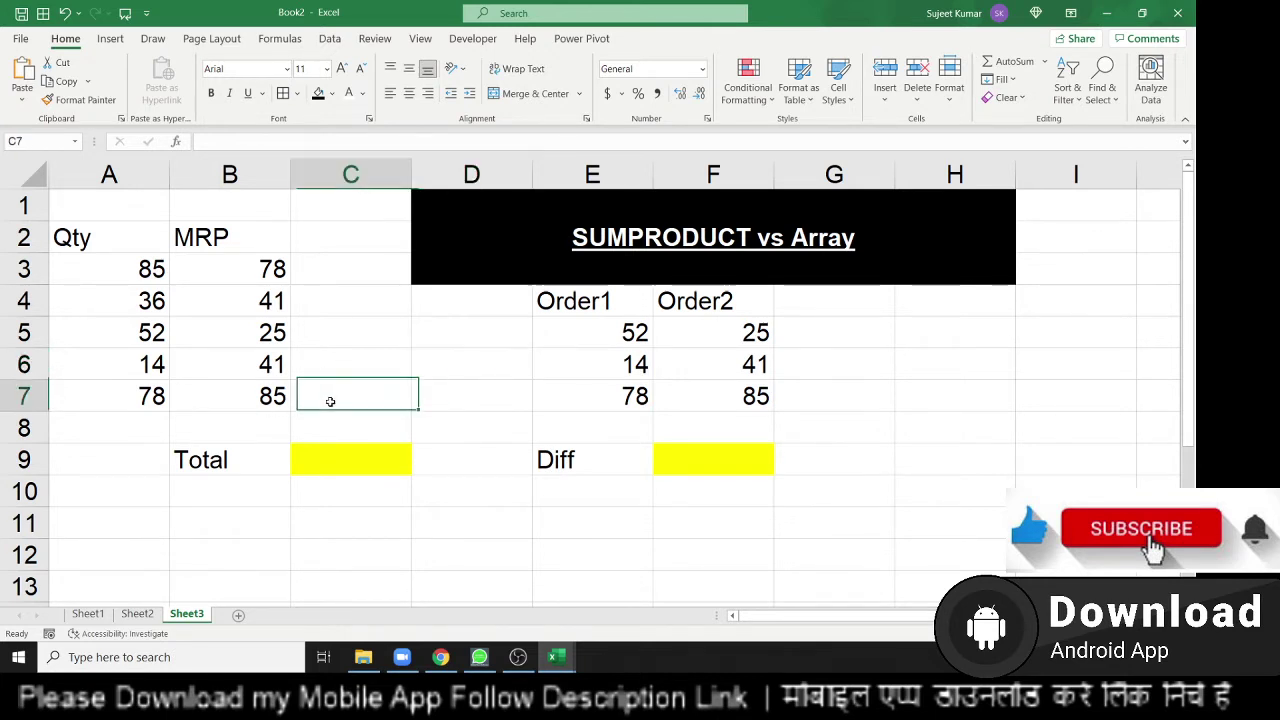
type("=p")
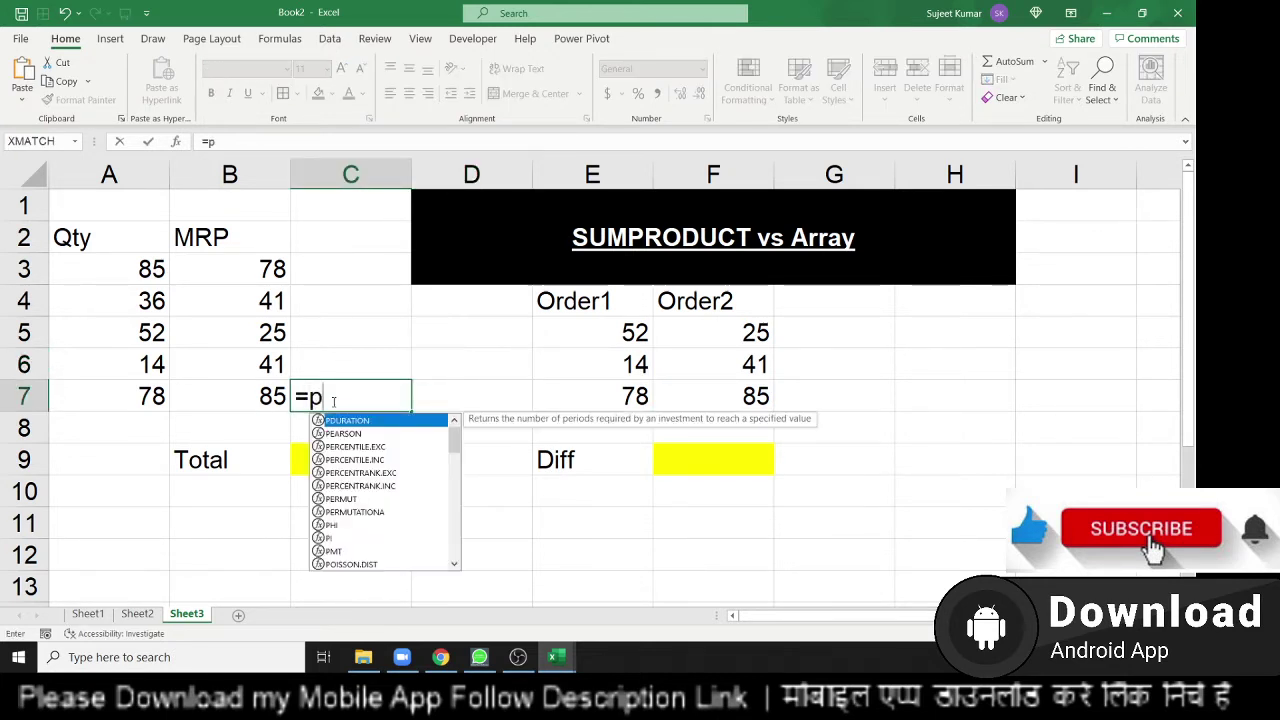
type("rod")
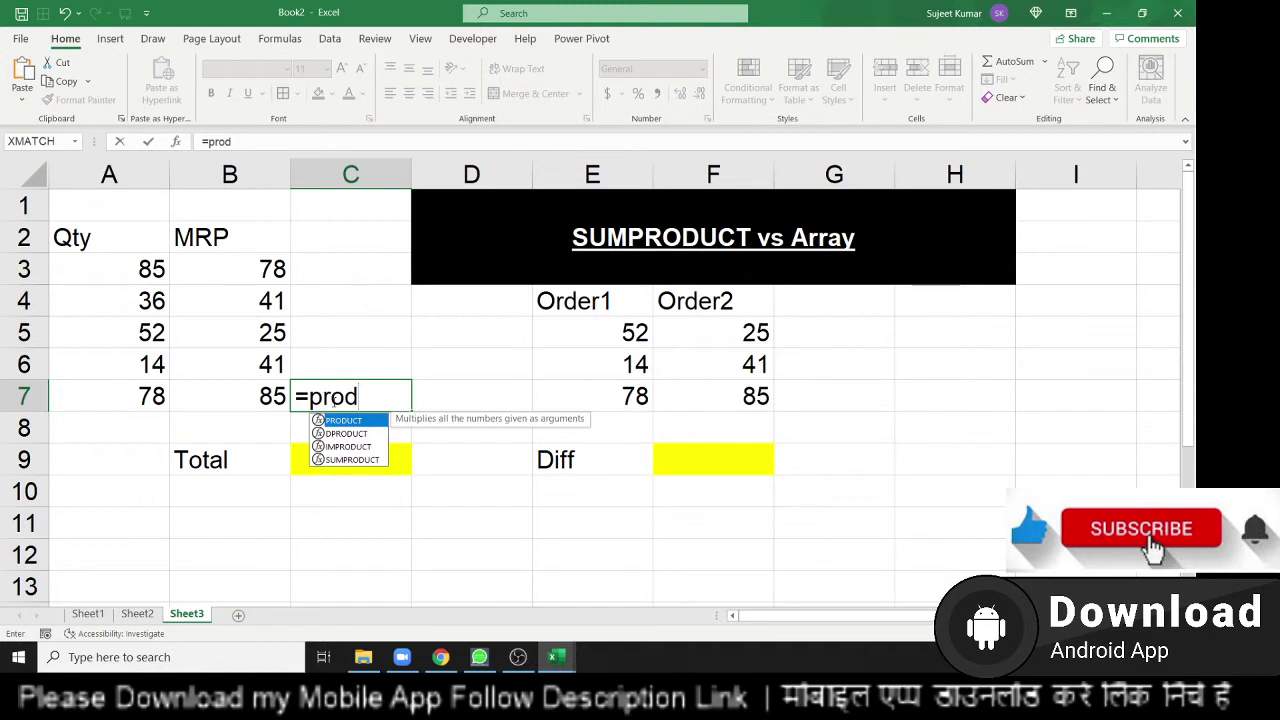
key("Tab")
left_click_drag(245, 400, 253, 277)
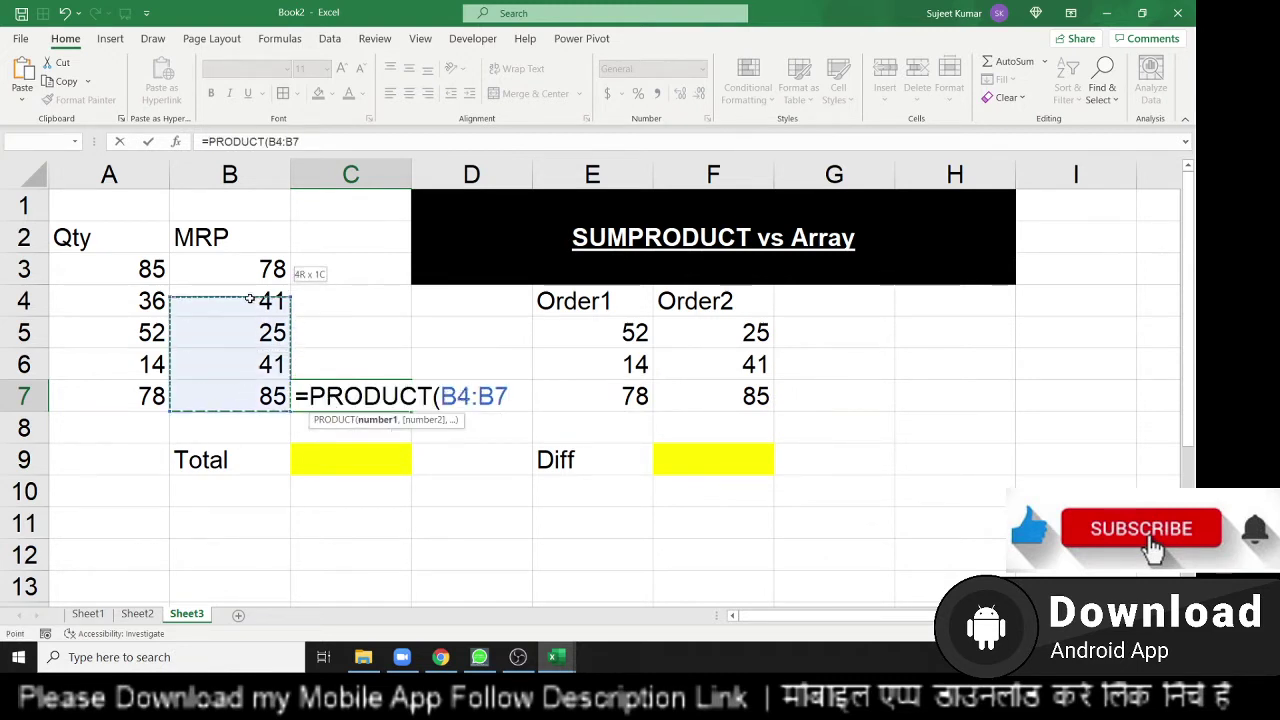
key("Return")
key("Up")
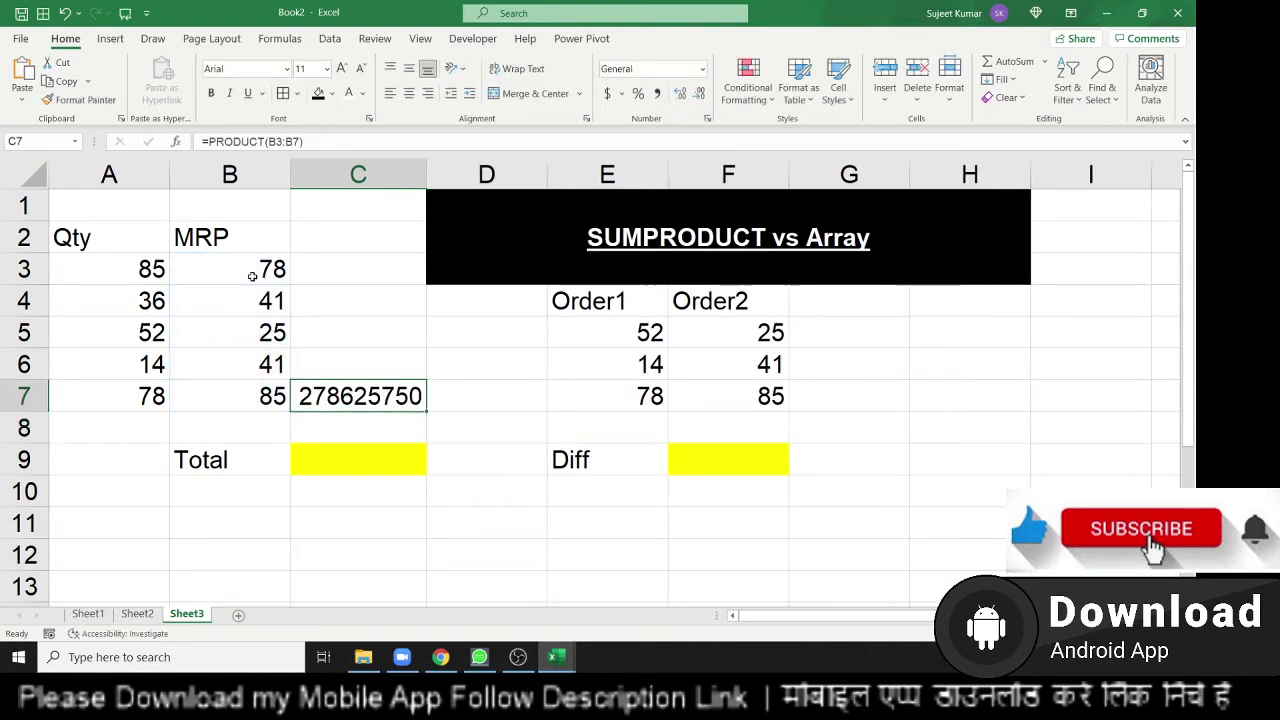
key("Delete")
key("ctrl+z")
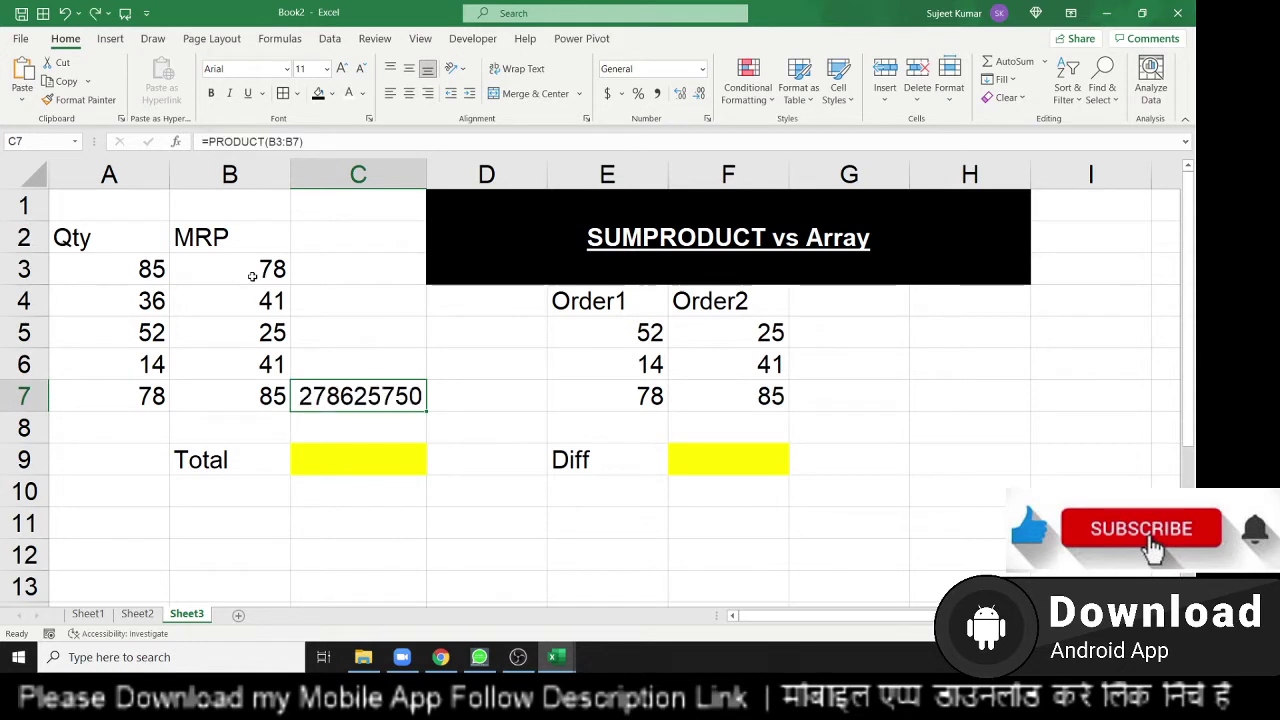
key("ctrl+z")
key("Up")
key("Up")
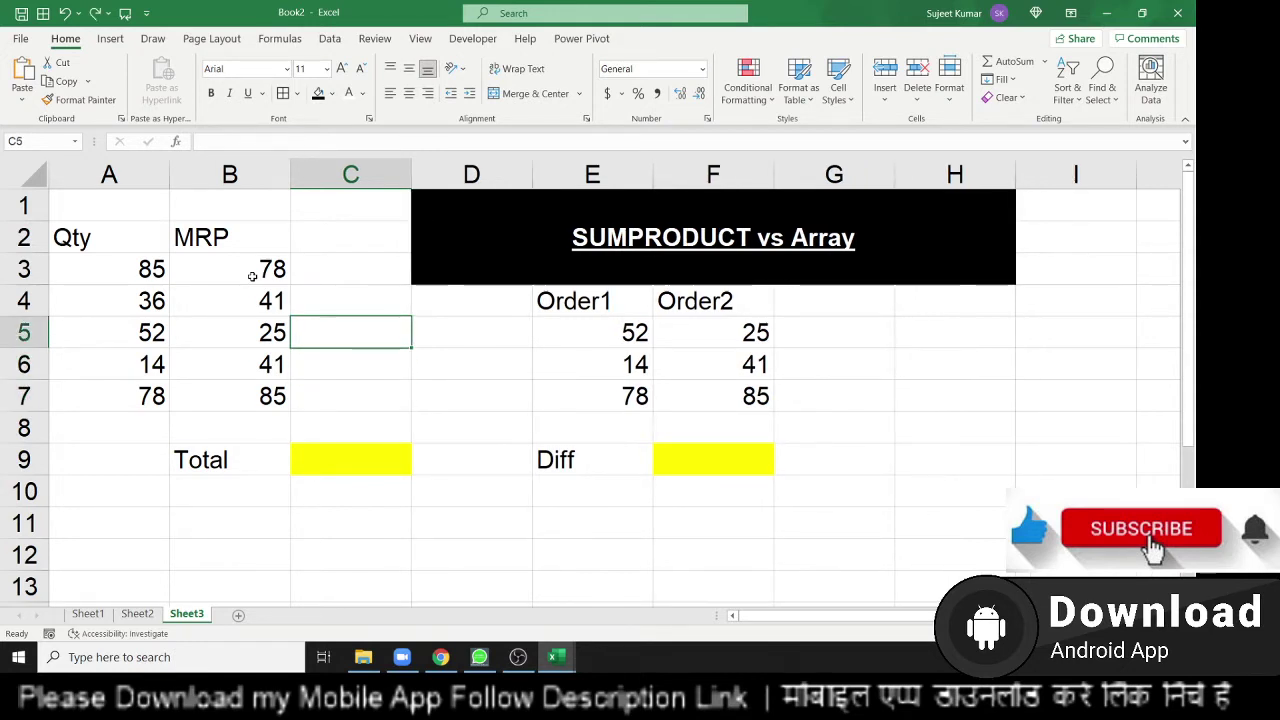
type("Suk")
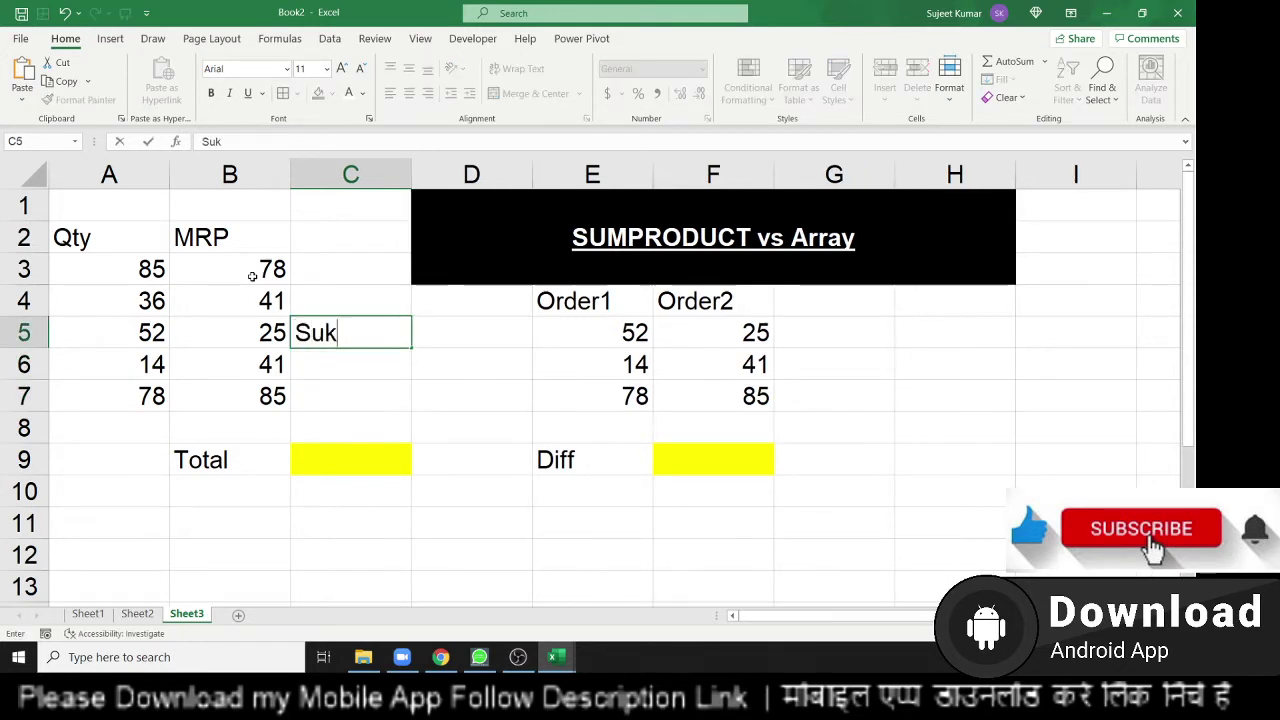
key("BackSpace")
type("m")
key("Return")
type("P")
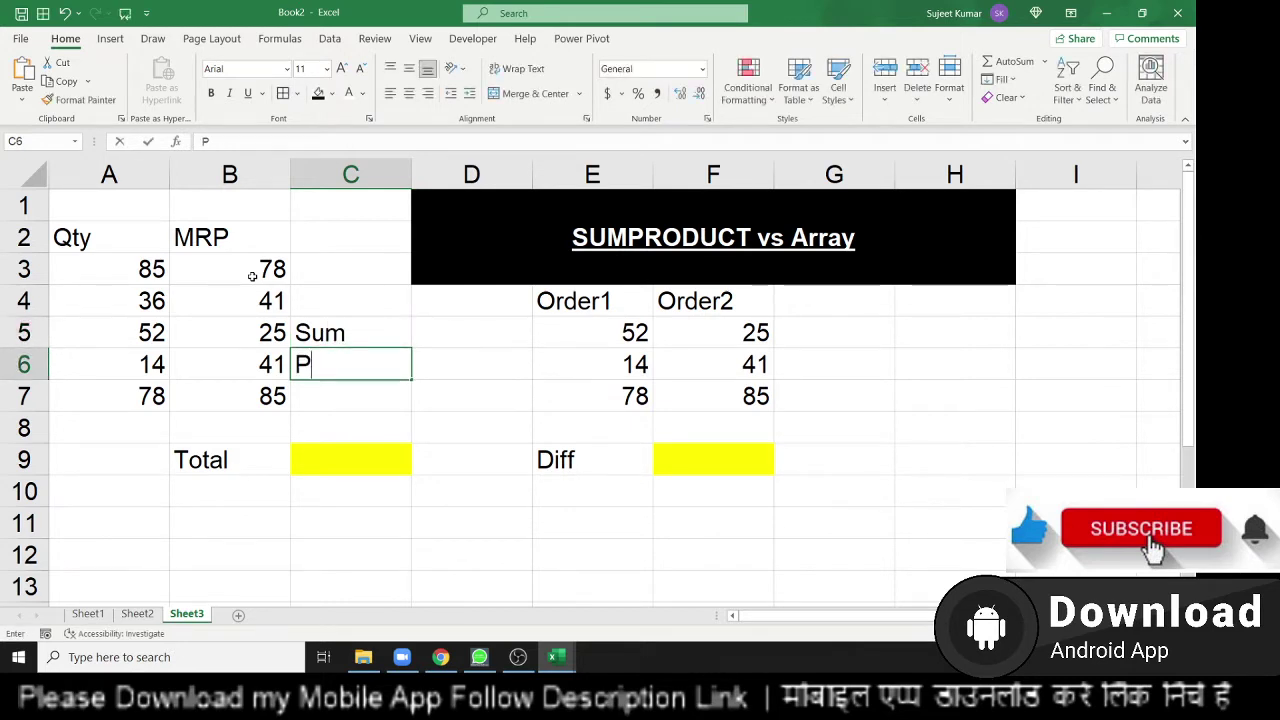
type("roduc")
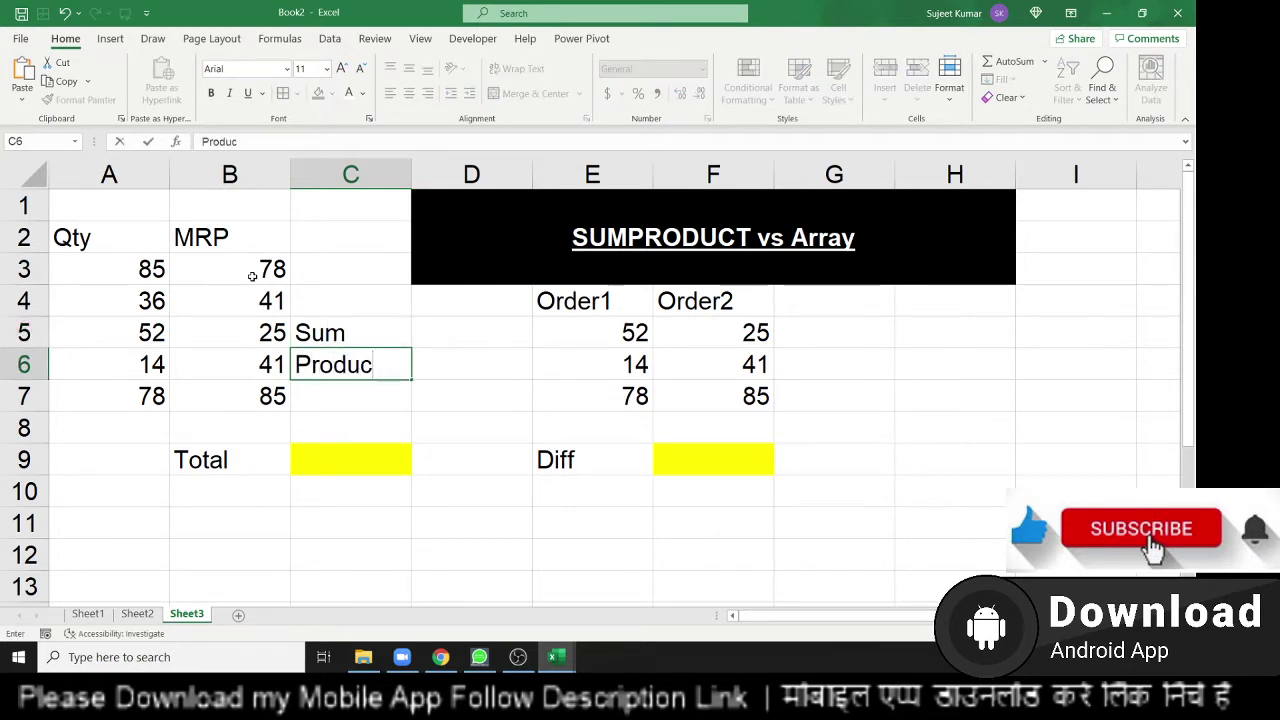
type("t")
key("Return")
key("Up")
key("Up")
key("Right")
type("+")
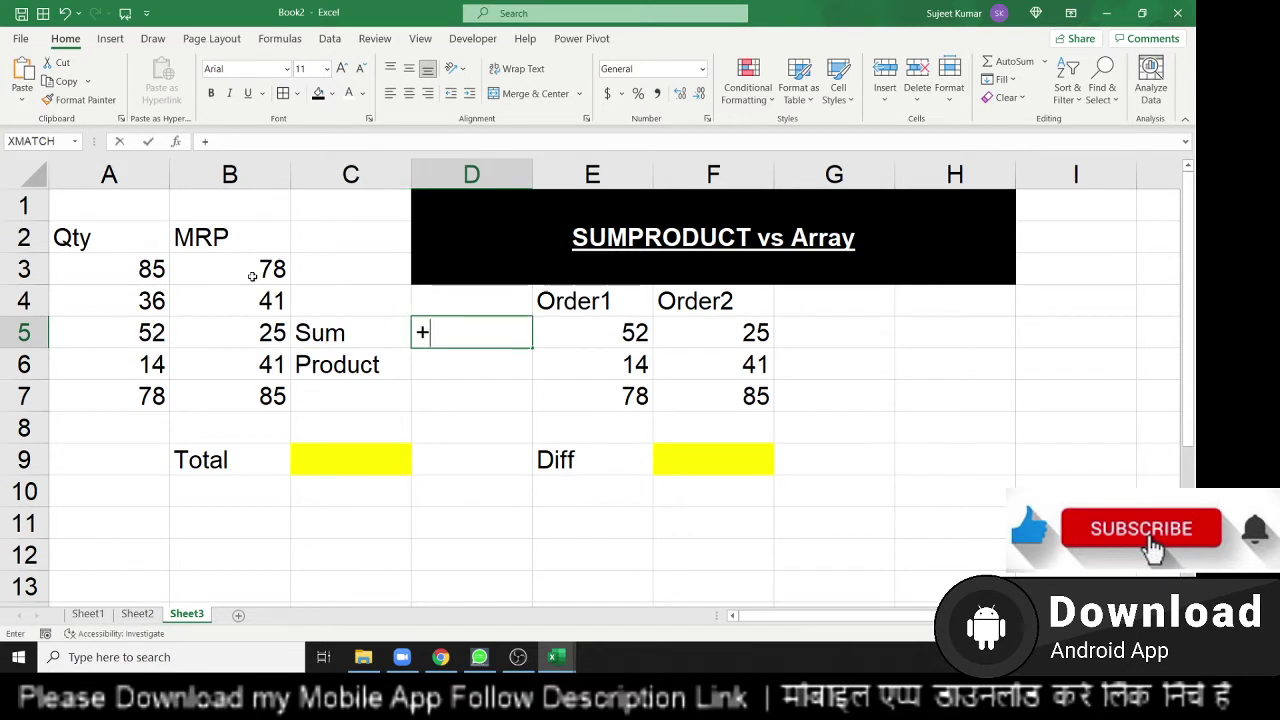
key("Down")
key("BackSpace")
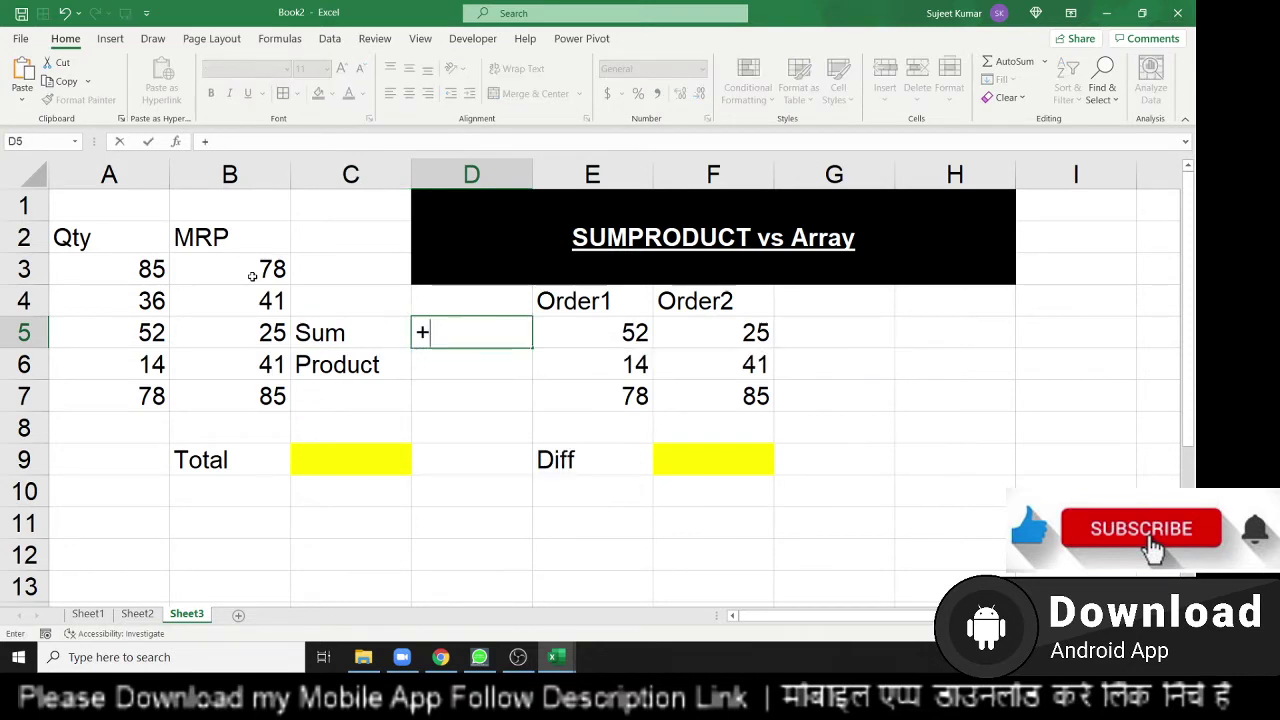
key("Return")
type("*")
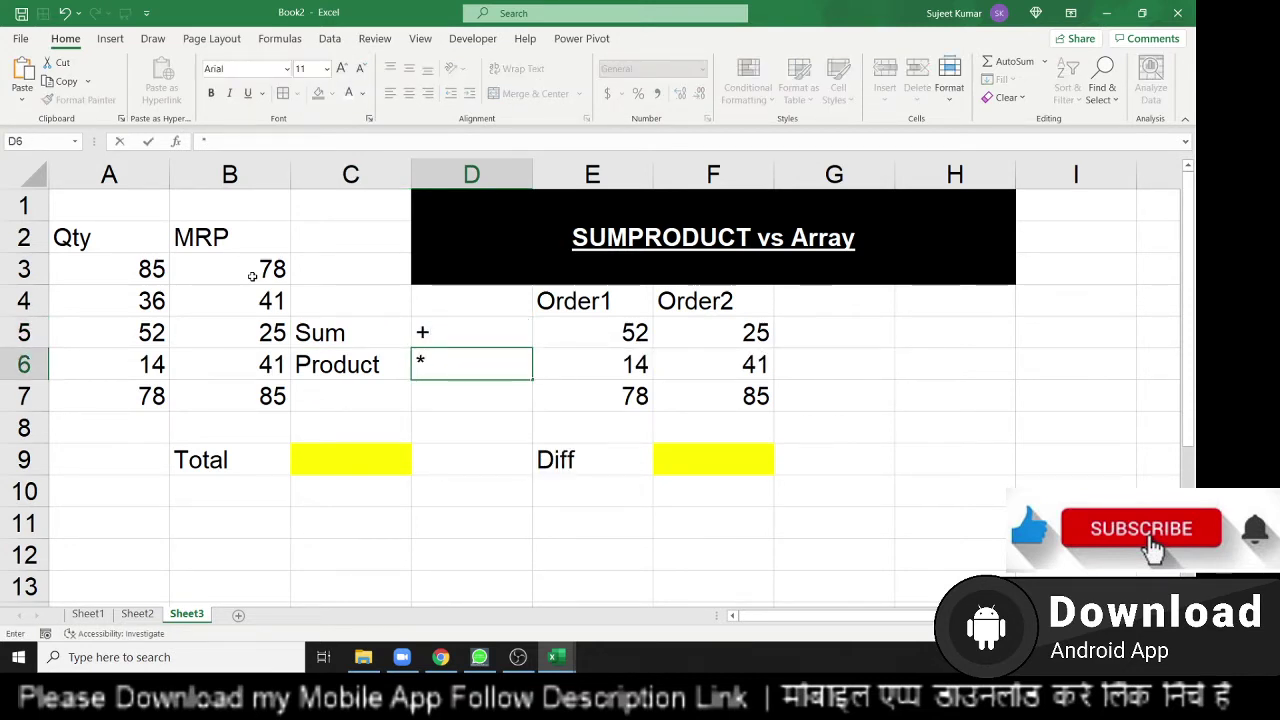
key("Return")
key("Left")
key("Left")
key("Up")
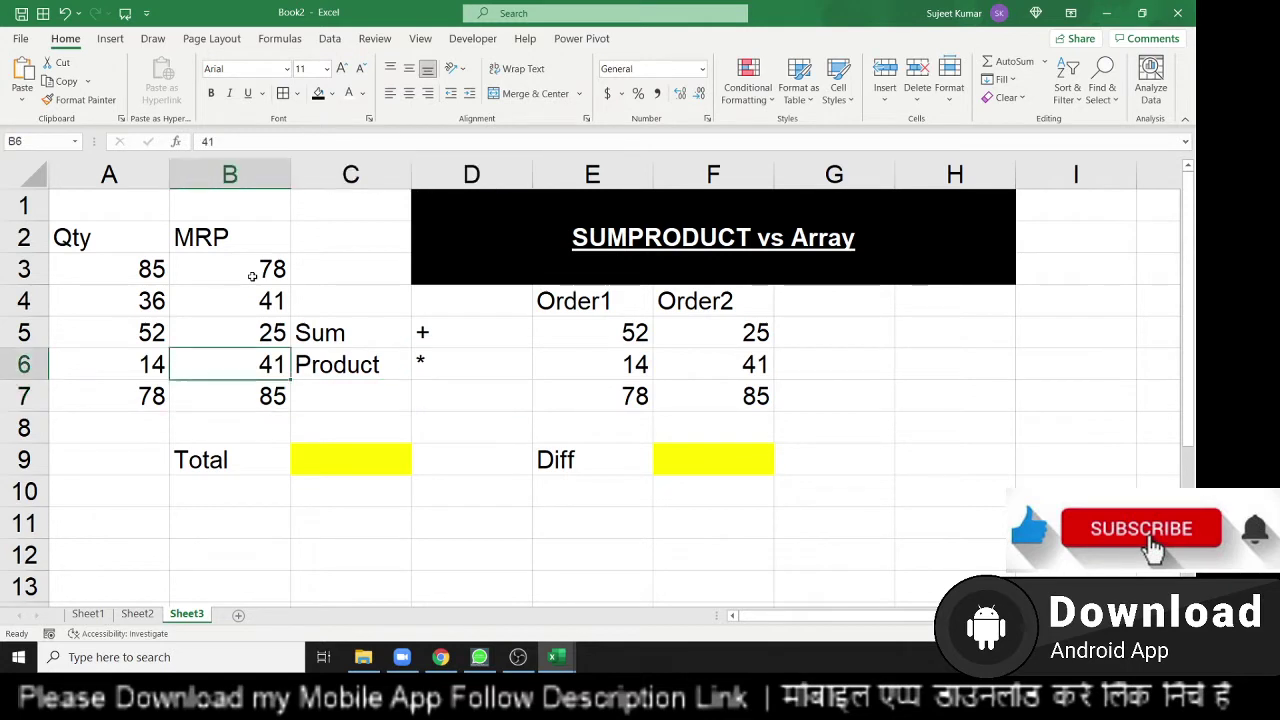
key("Up")
key("Right")
key("shift+Right")
key("shift+Down")
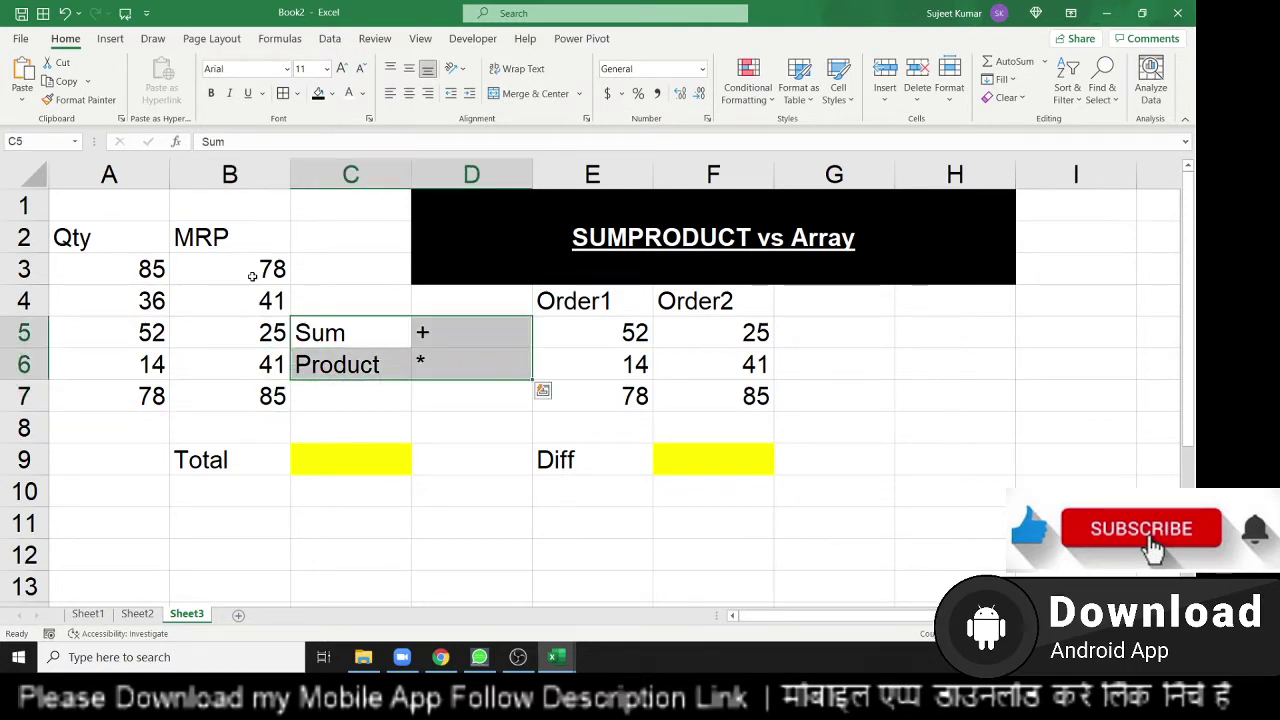
key("Delete")
key("Left")
key("Left")
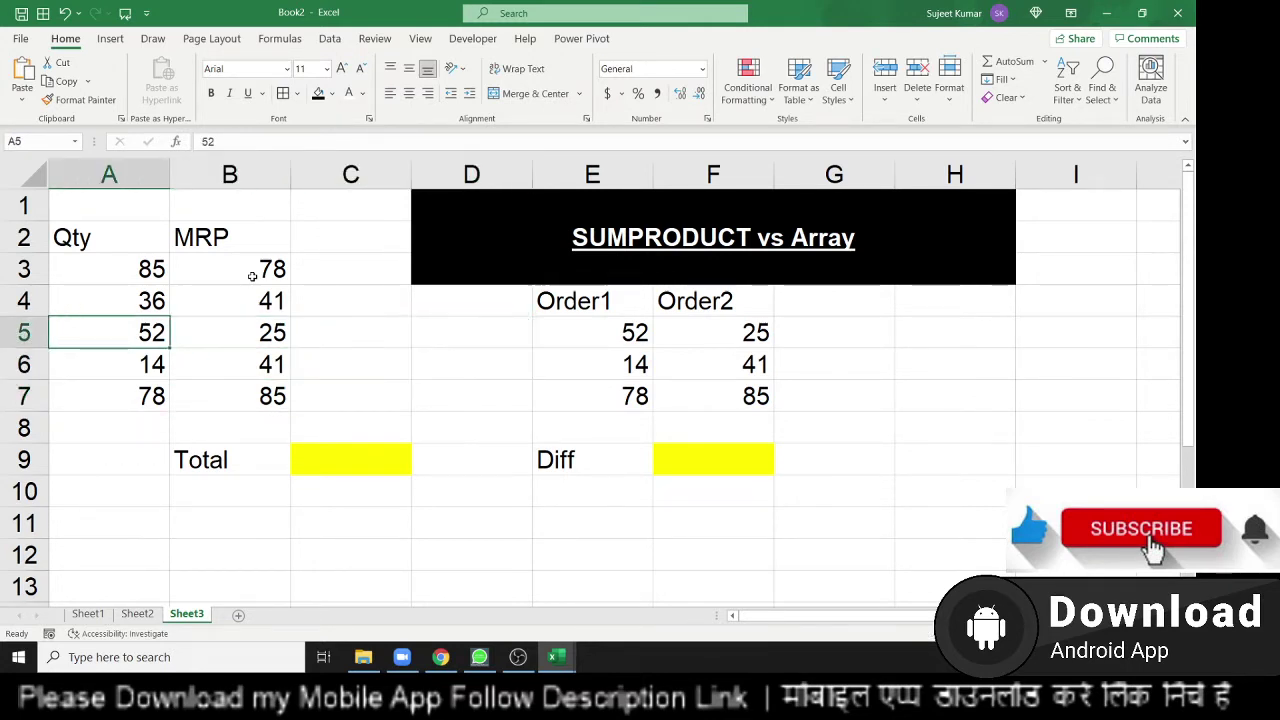
Look over the Qty and MRP columns and move to cell C3.
key("Up")
key("Up")
key("ctrl+Down")
key("ctrl+Up")
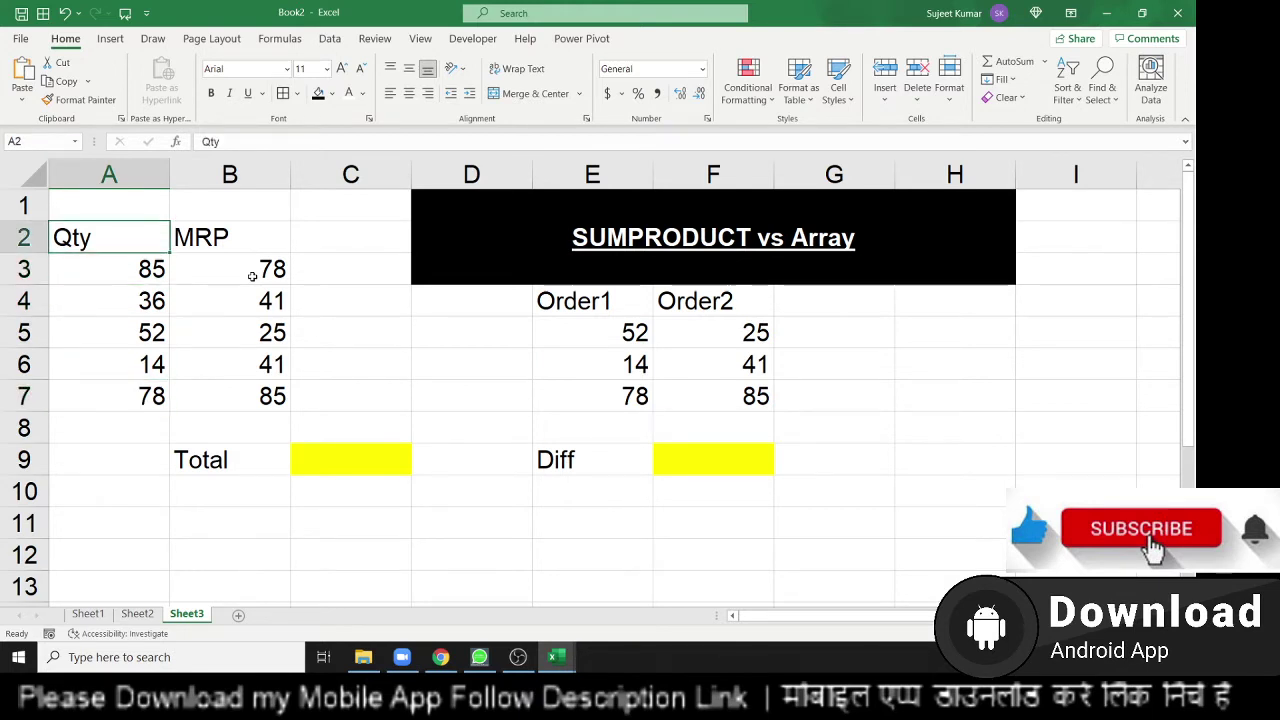
key("Down")
key("Right")
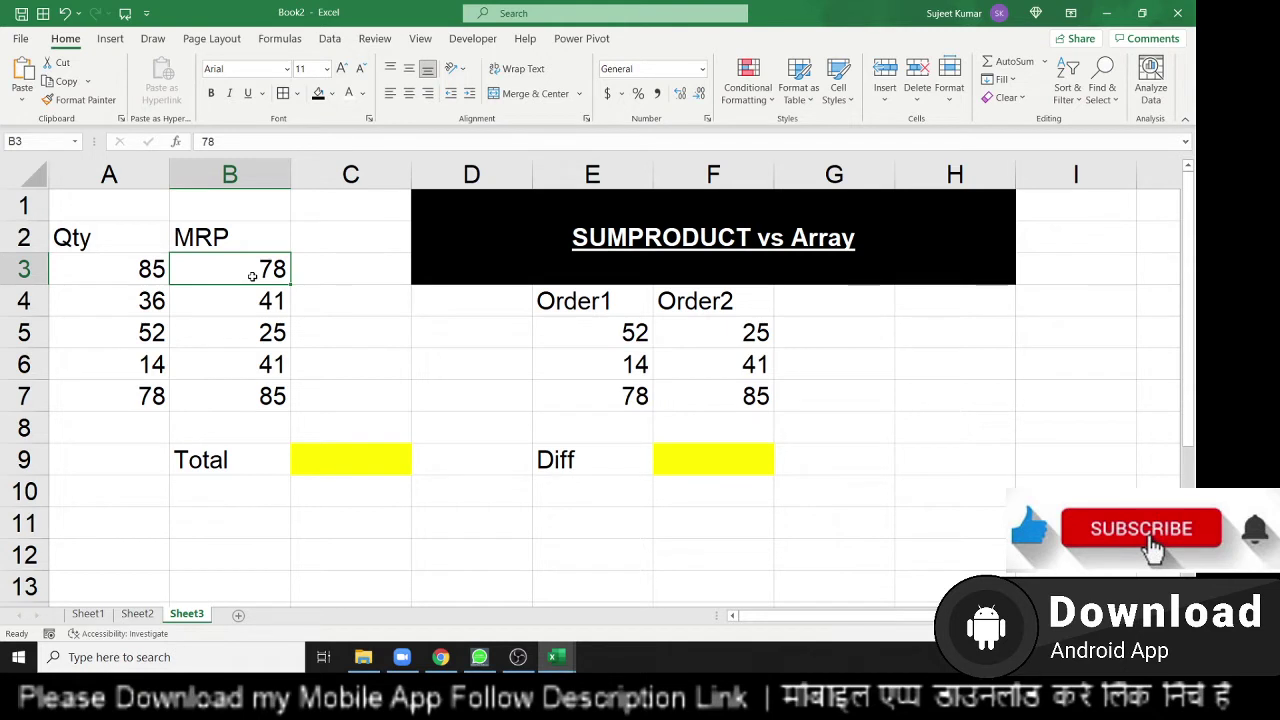
key("Right")
key("Left")
key("Down")
key("Down")
key("Down")
key("Down")
key("Down")
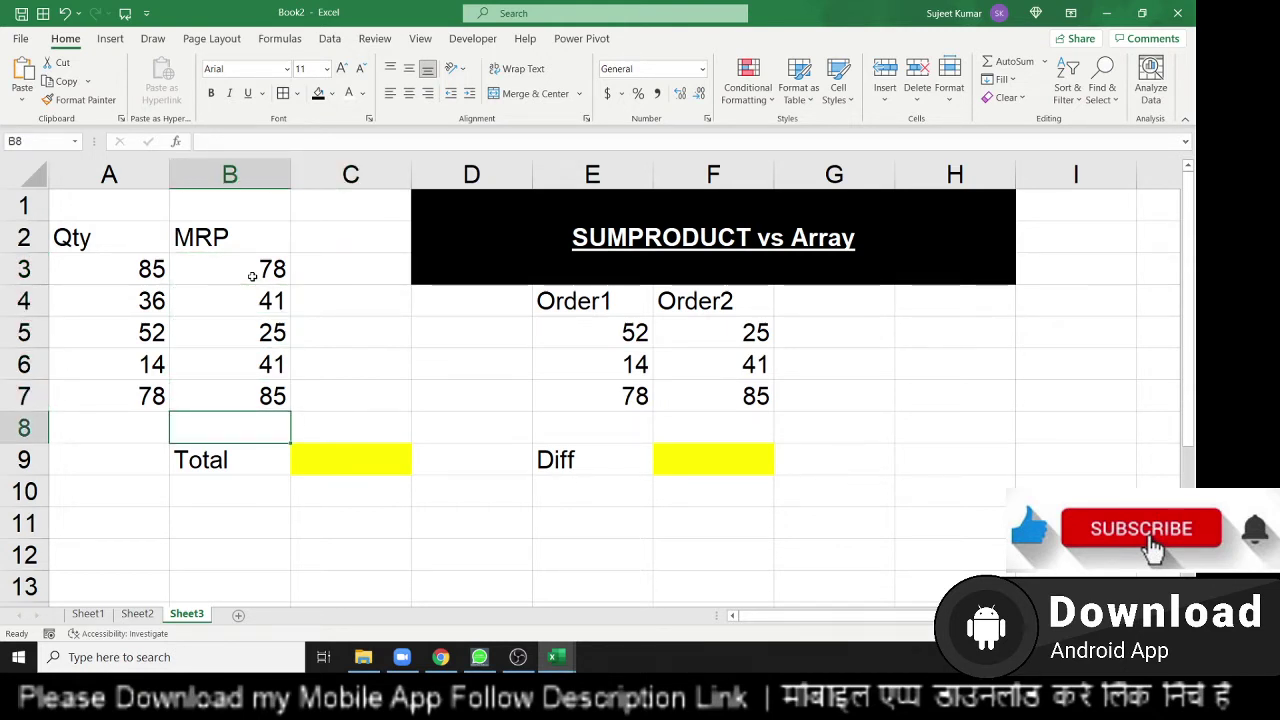
key("Up")
key("Up")
key("Up")
key("Up")
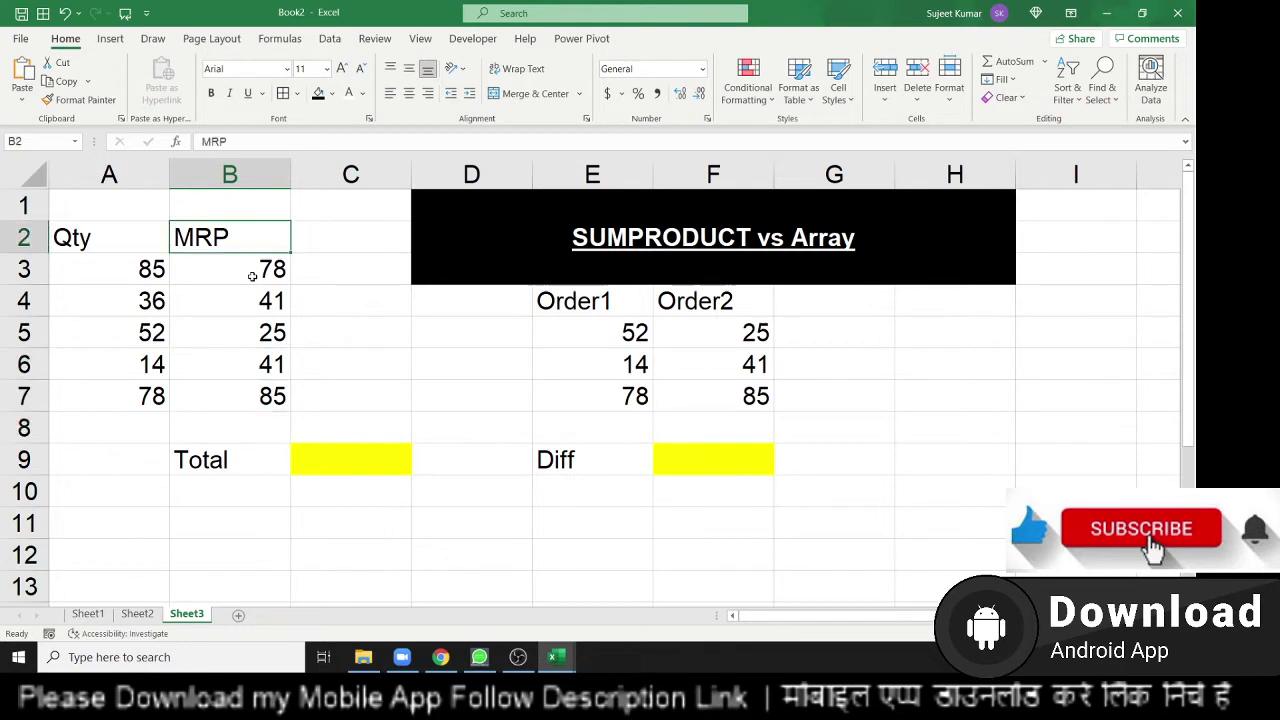
key("Right")
key("Down")
Enter a formula in C3 that multiplies the MRP in B3 by the Qty in A3.
type("=")
key("Left")
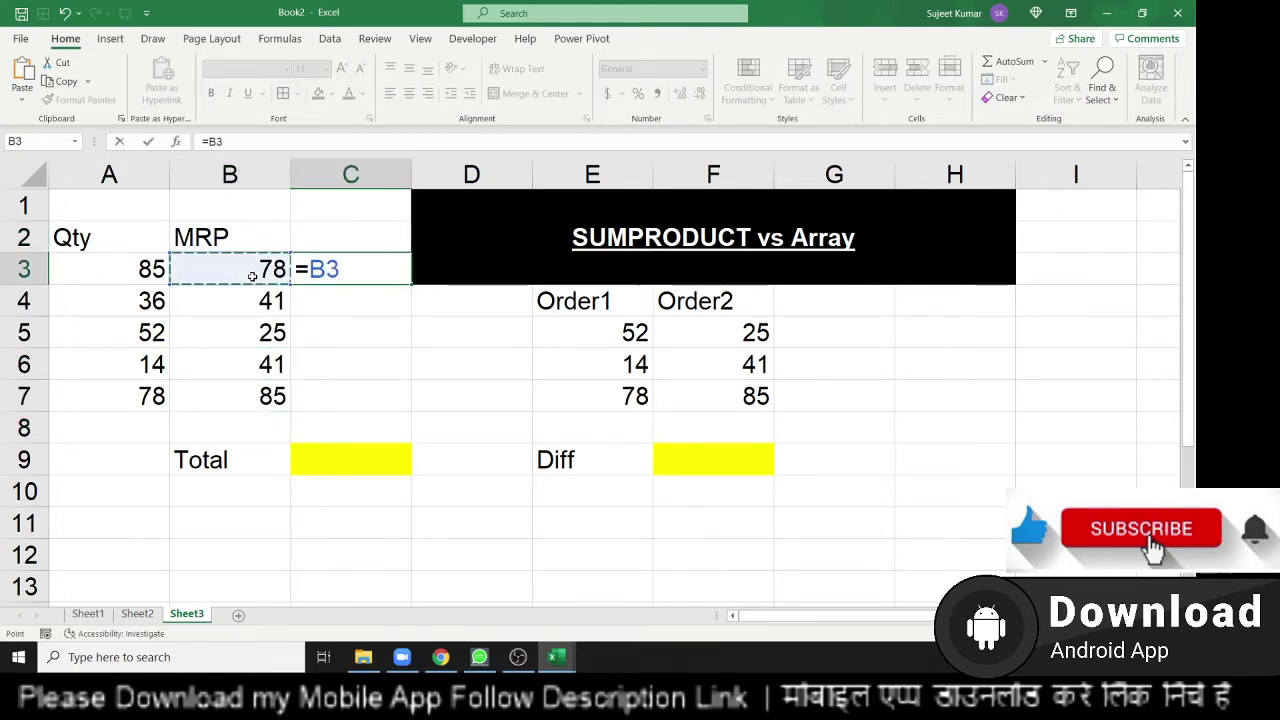
type("*")
key("Left")
key("Left")
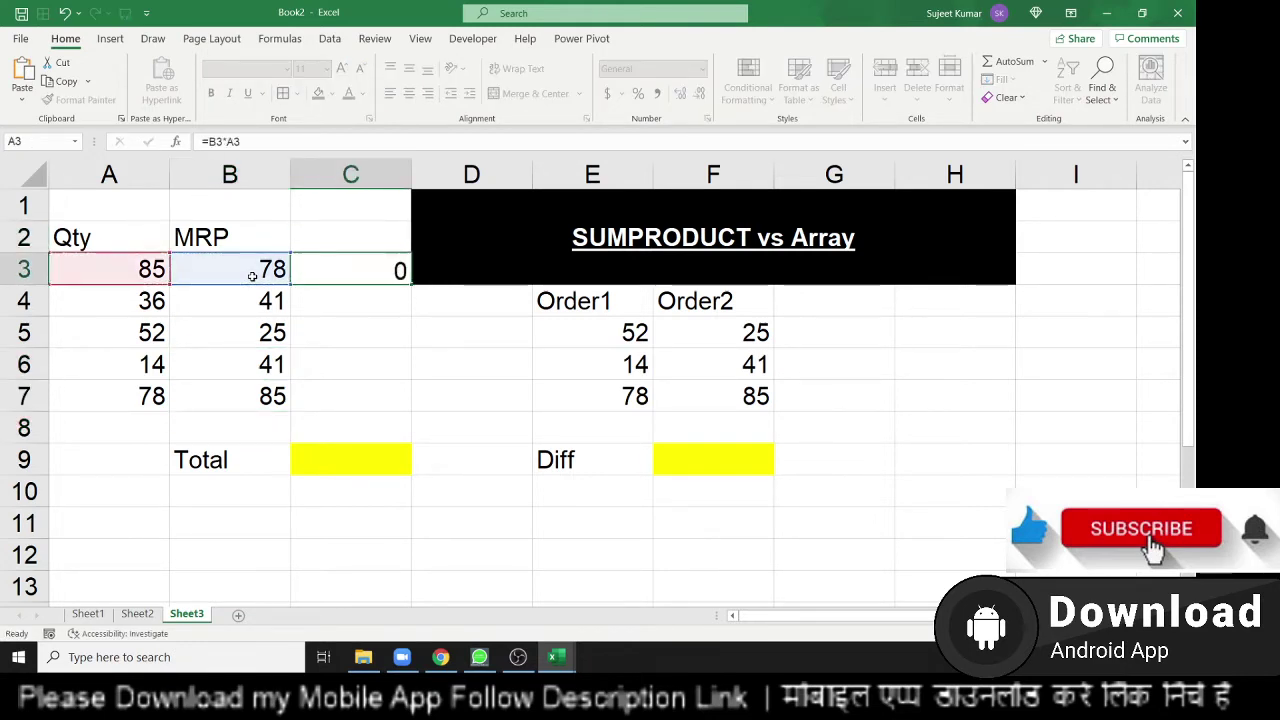
key("Return")
key("Left")
Fill the product formula down to C7 and AutoSum the line totals into C8, giving 16610.
key("Down")
key("Down")
key("Down")
key("Right")
key("shift+Up")
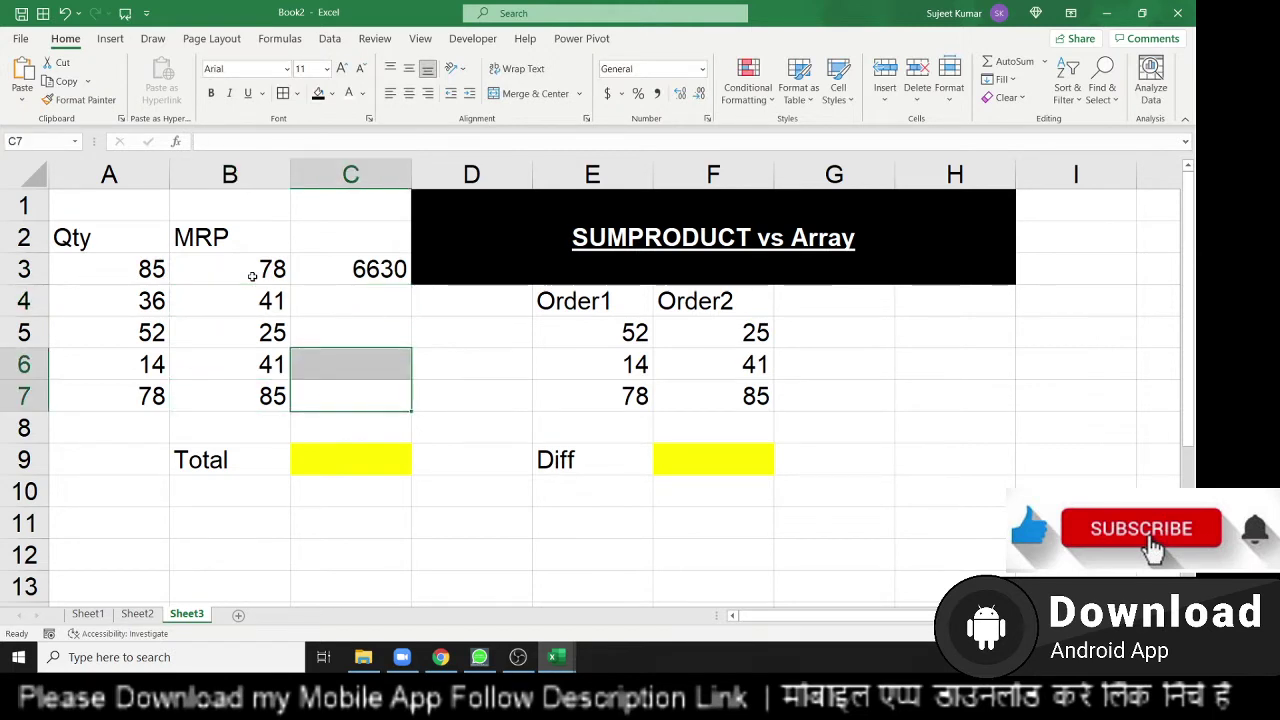
key("shift+Up")
key("shift+Up")
key("shift+Up")
key("ctrl+d")
key("shift+Down")
key("shift+Down")
key("shift+Down")
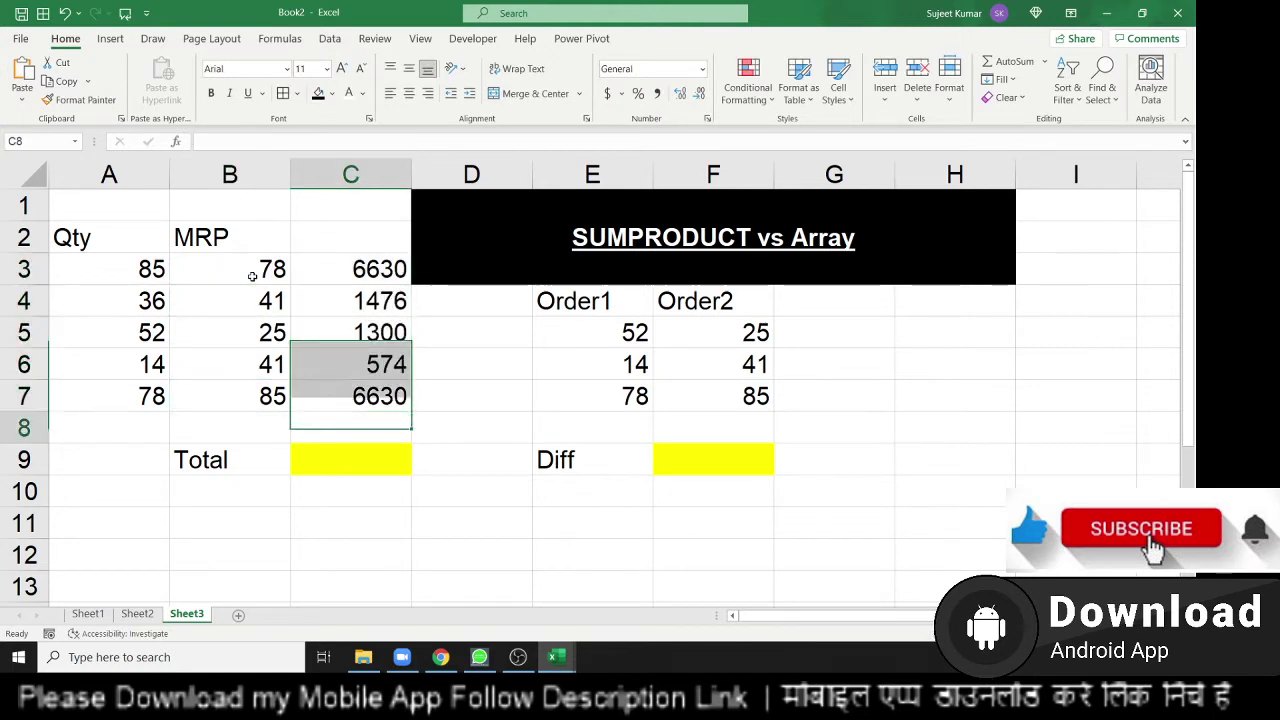
key("Down")
key("Down")
key("Up")
key("alt+equal")
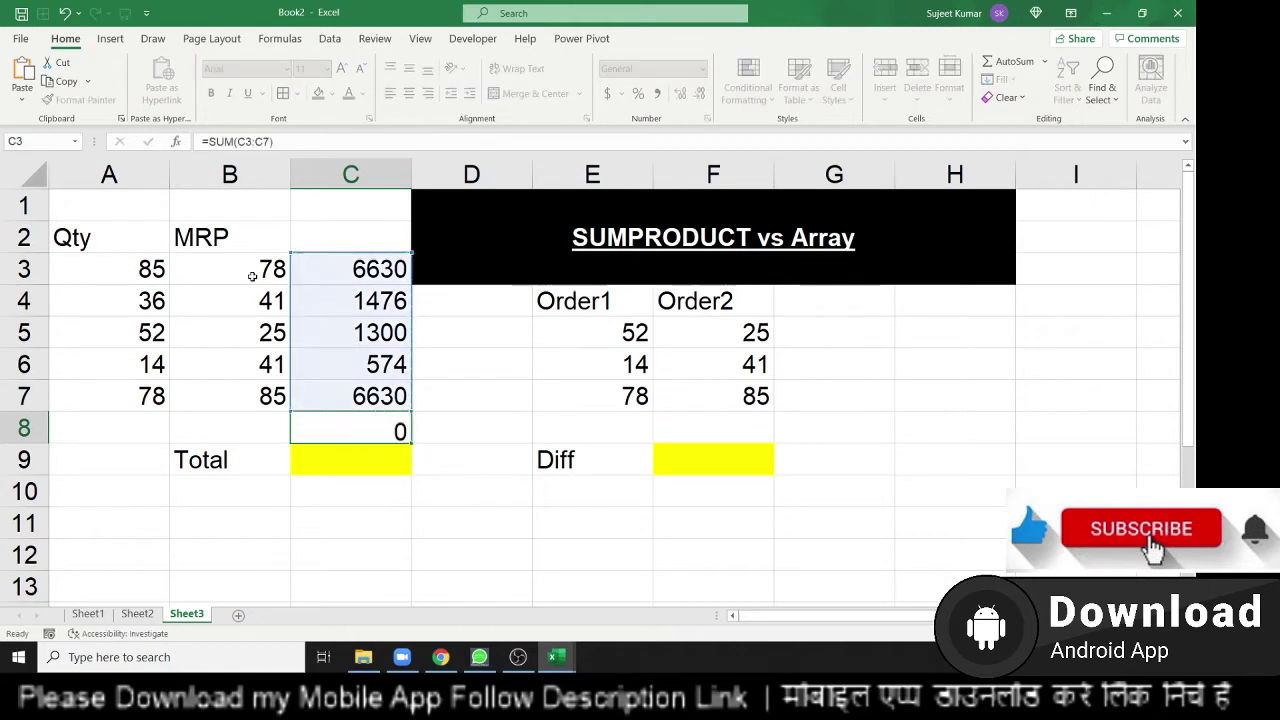
key("Return")
Clear the helper cells C3:C8.
key("Up")
key("shift+Up")
key("shift+Up")
key("shift+Up")
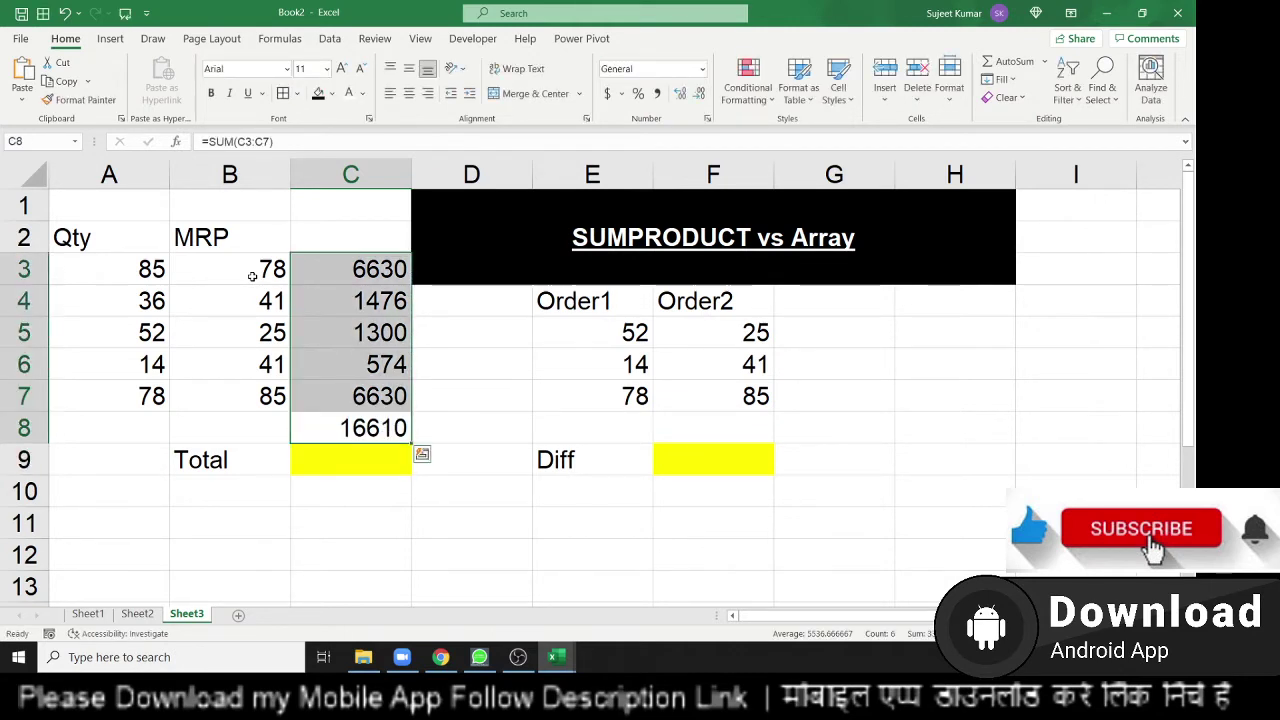
key("Delete")
Enter =SUMPRODUCT(A3:A7,B3:B7) in C9 so the Total shows 16610.
key("Down")
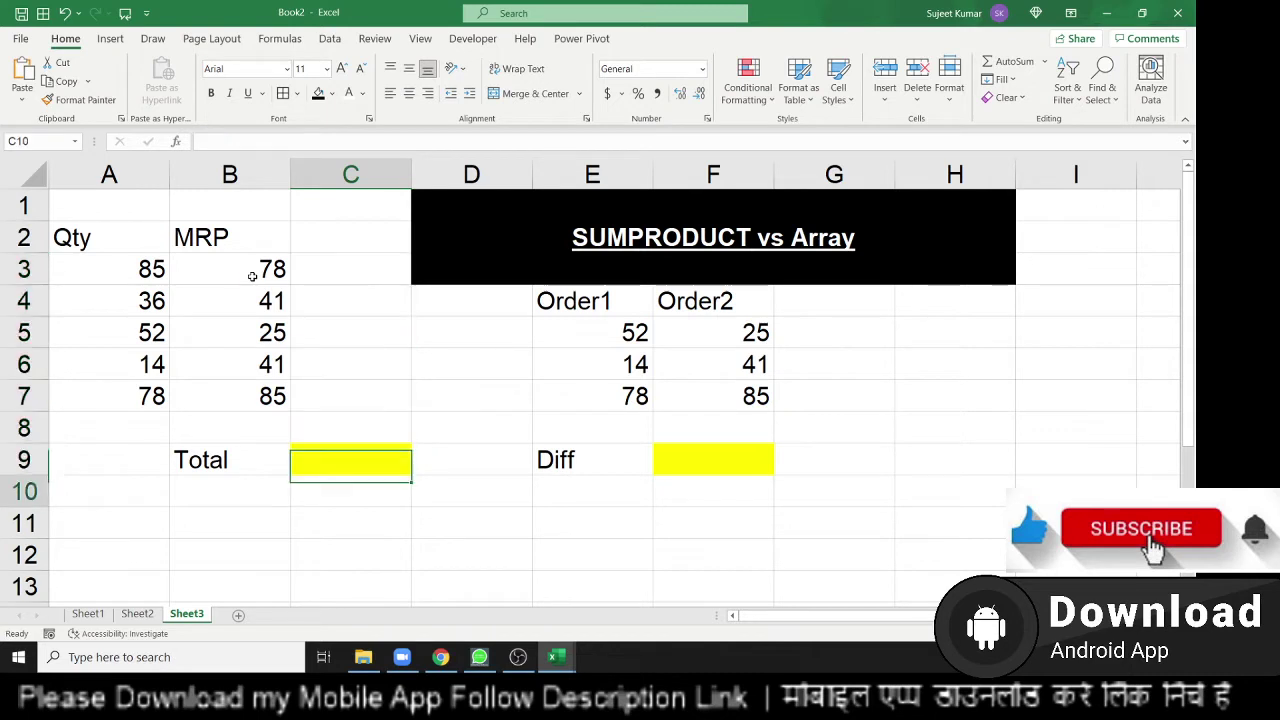
type("=")
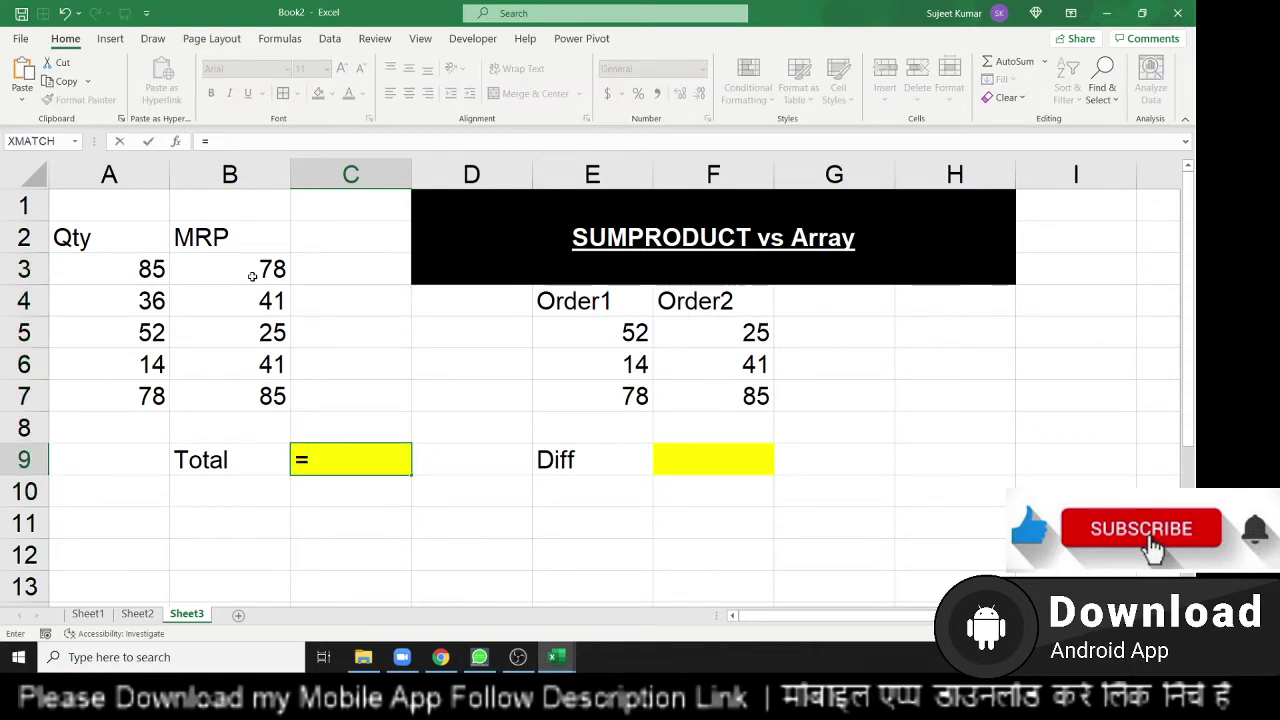
type("sum")
key("Down")
key("Down")
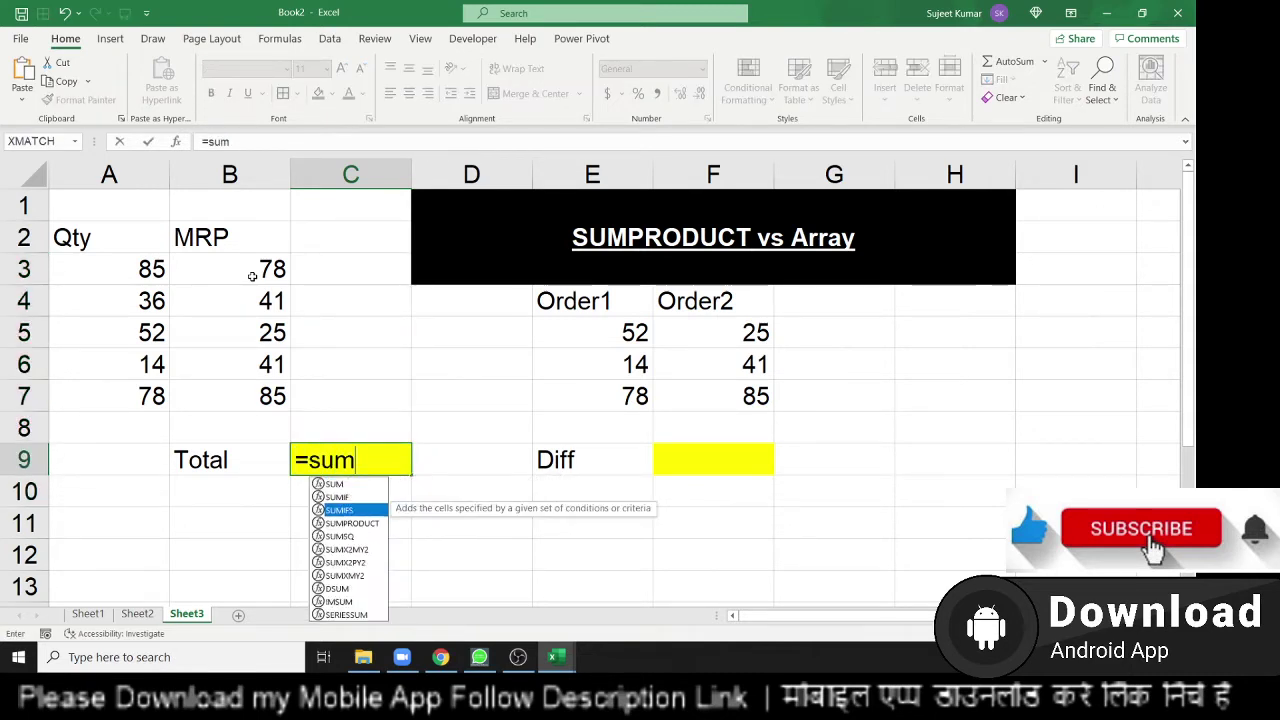
key("Down")
key("Tab")
left_click_drag(99, 400, 117, 275)
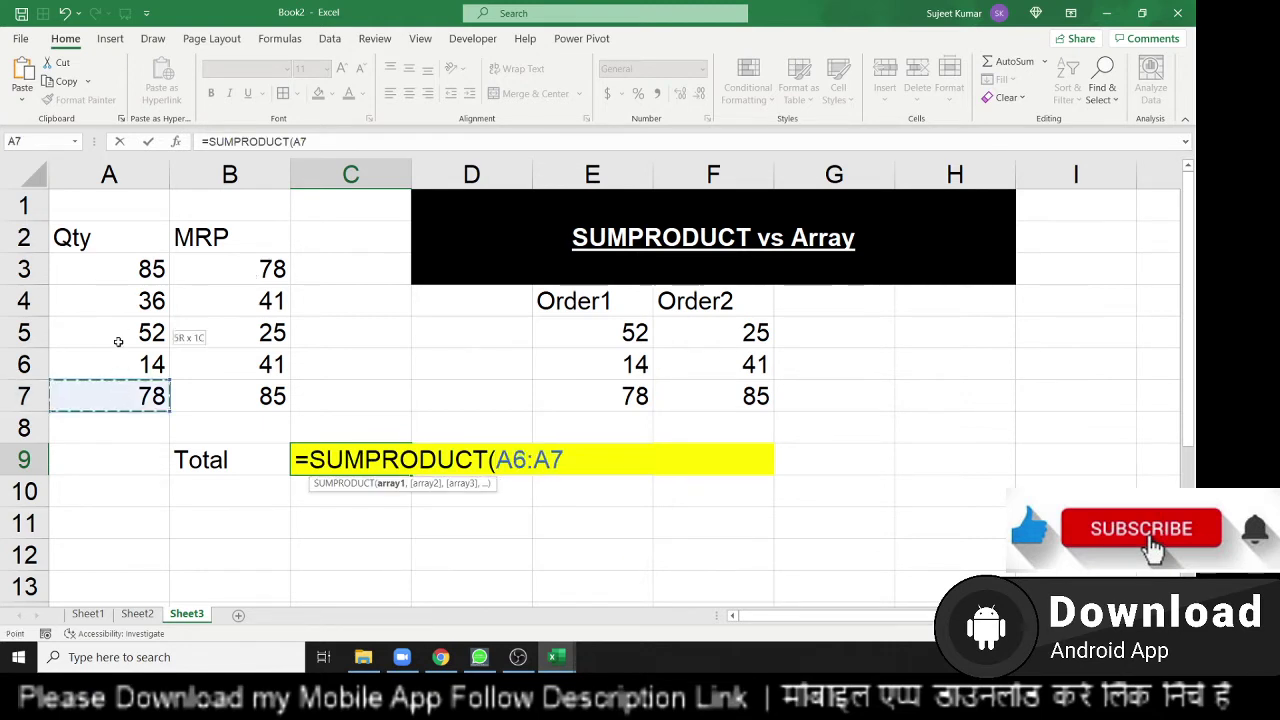
type(",")
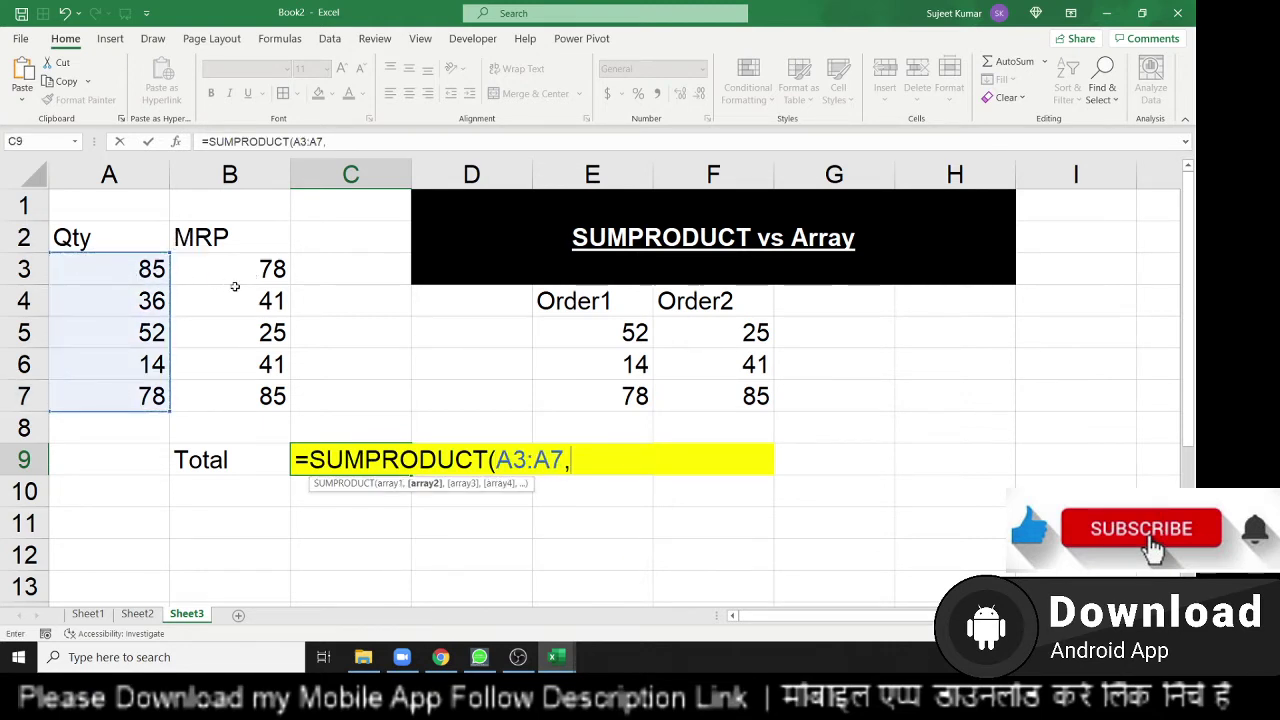
left_click_drag(264, 394, 257, 265)
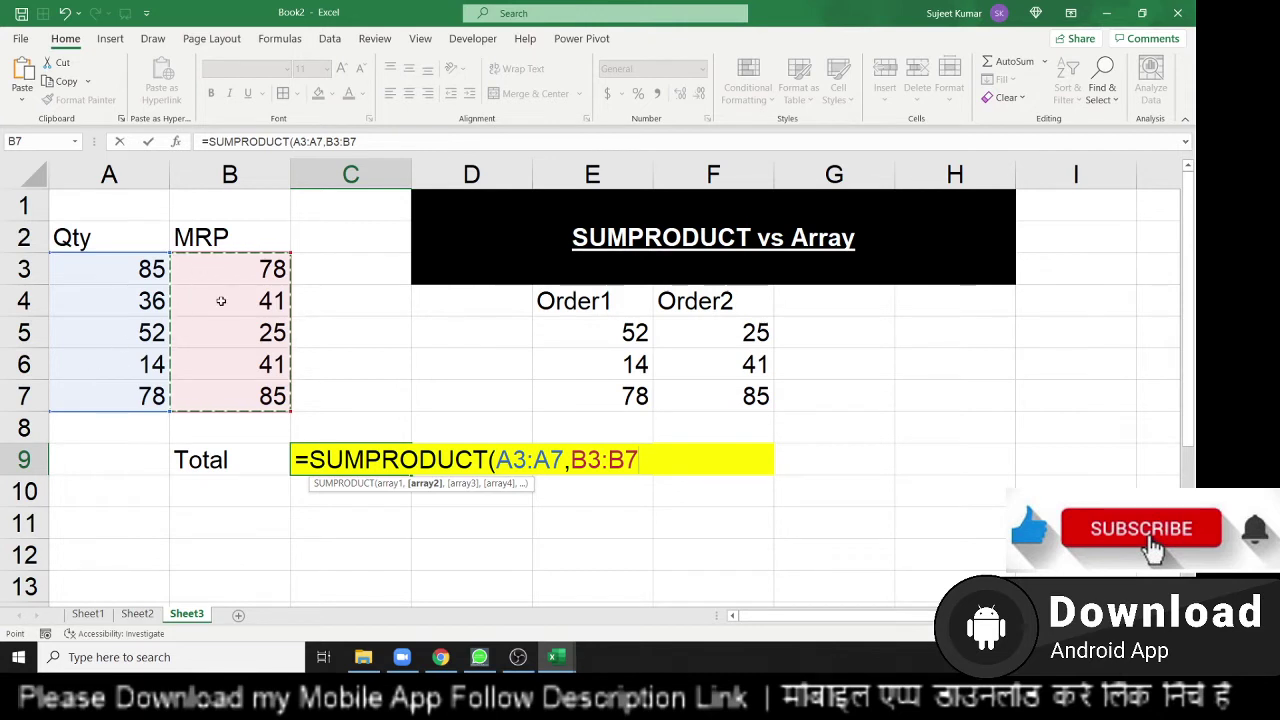
key("Return")
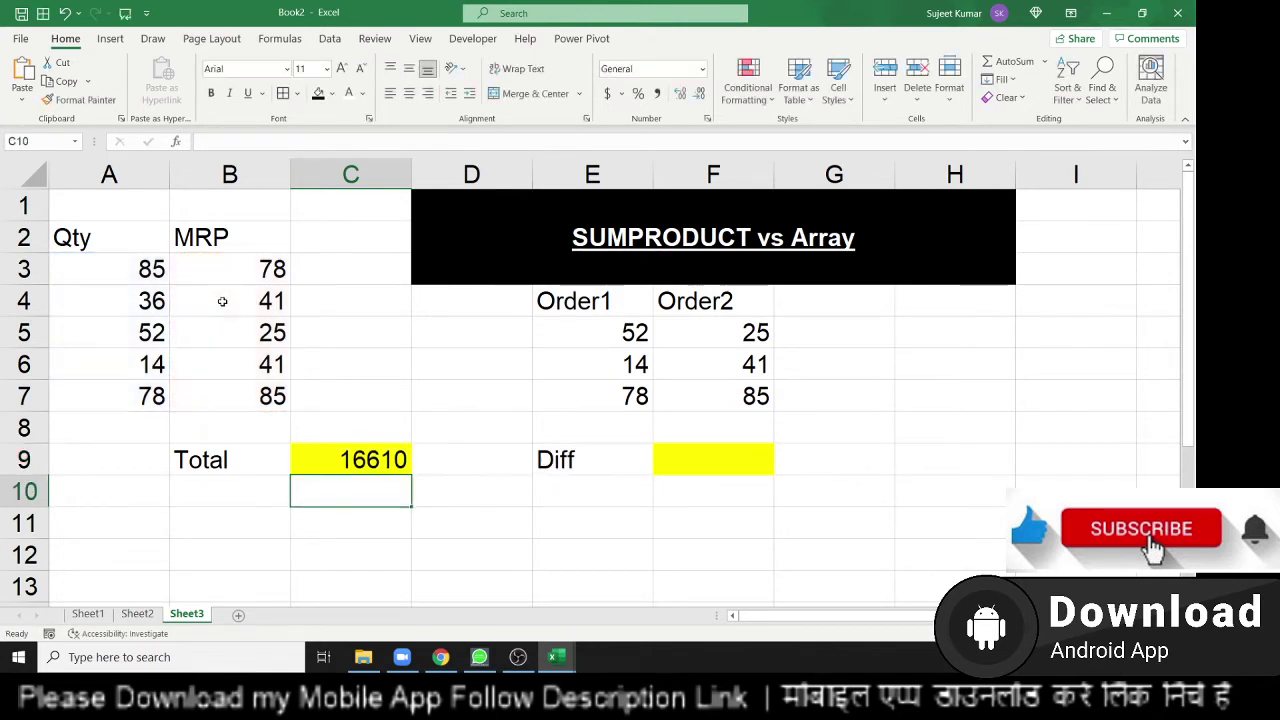
key("Up")
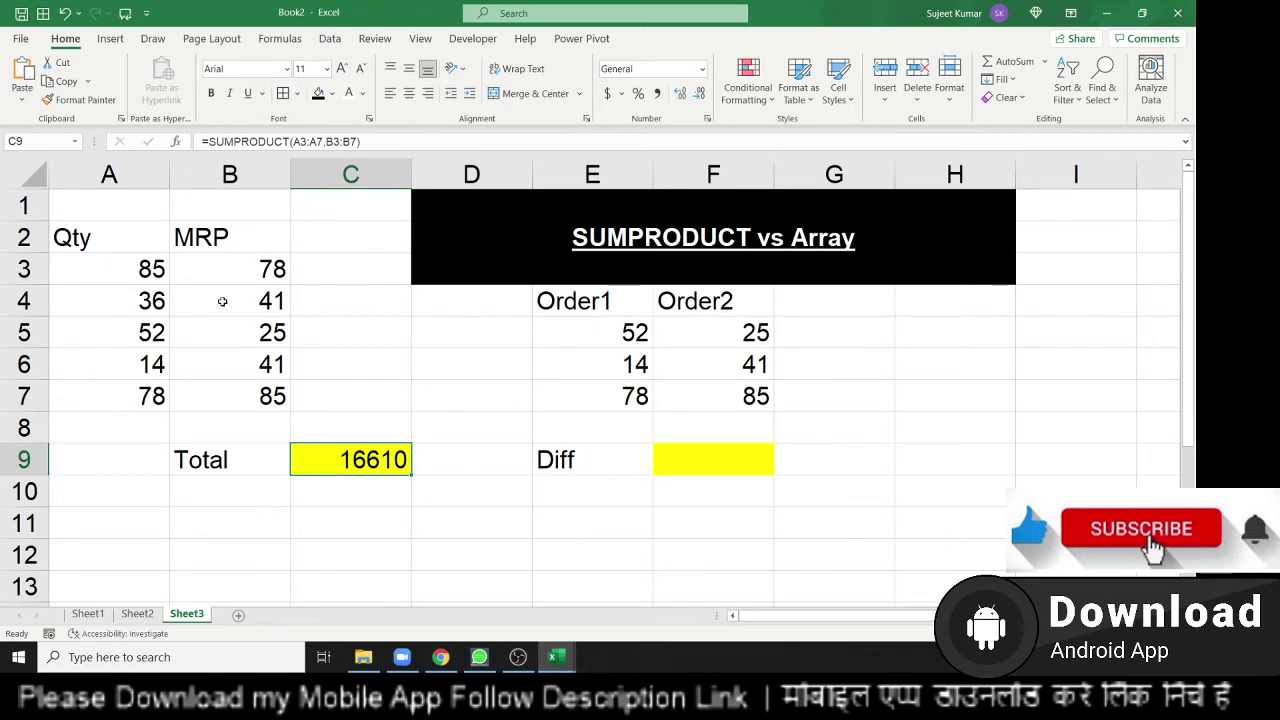
Enter the difference formula =F5-E5 in G5.
left_click_drag(590, 330, 708, 381)
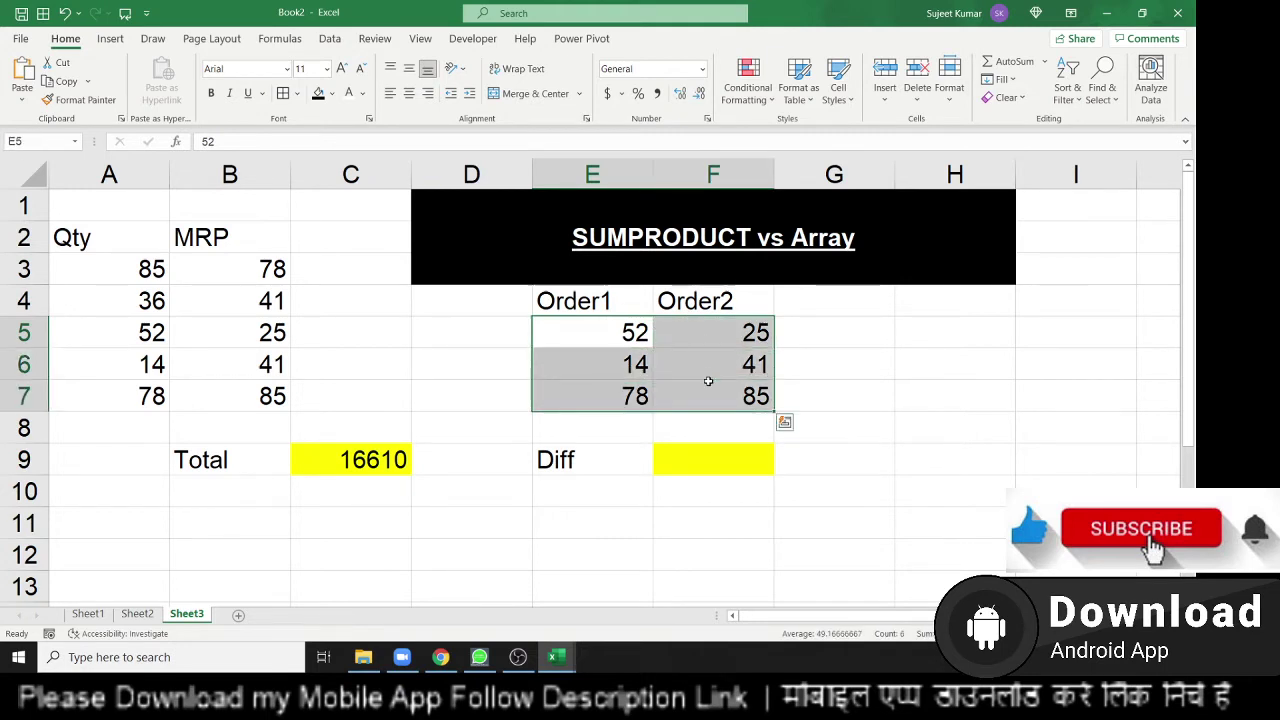
left_click(713, 436)
left_click(812, 335)
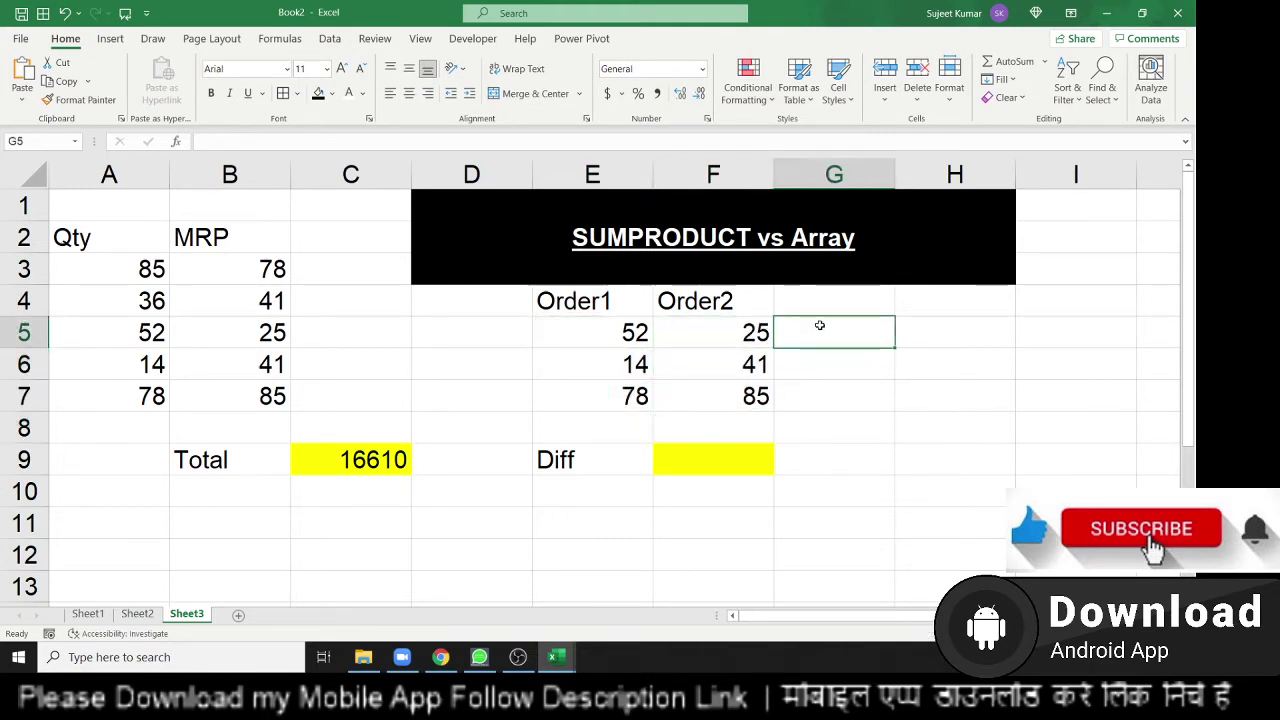
type("=")
key("Left")
type("-")
key("Left")
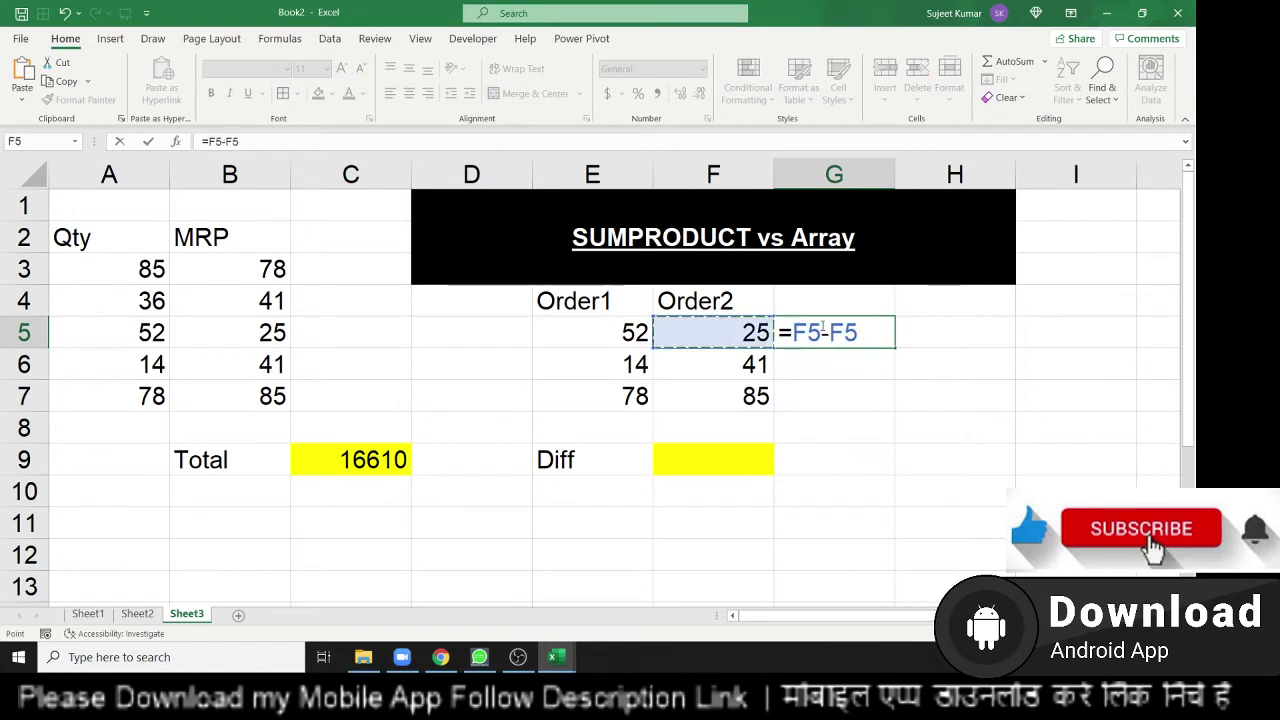
key("Left")
key("ctrl+Return")
Fill the difference formula down to G7 and sum the differences into G8.
key("shift+Down")
key("shift+Down")
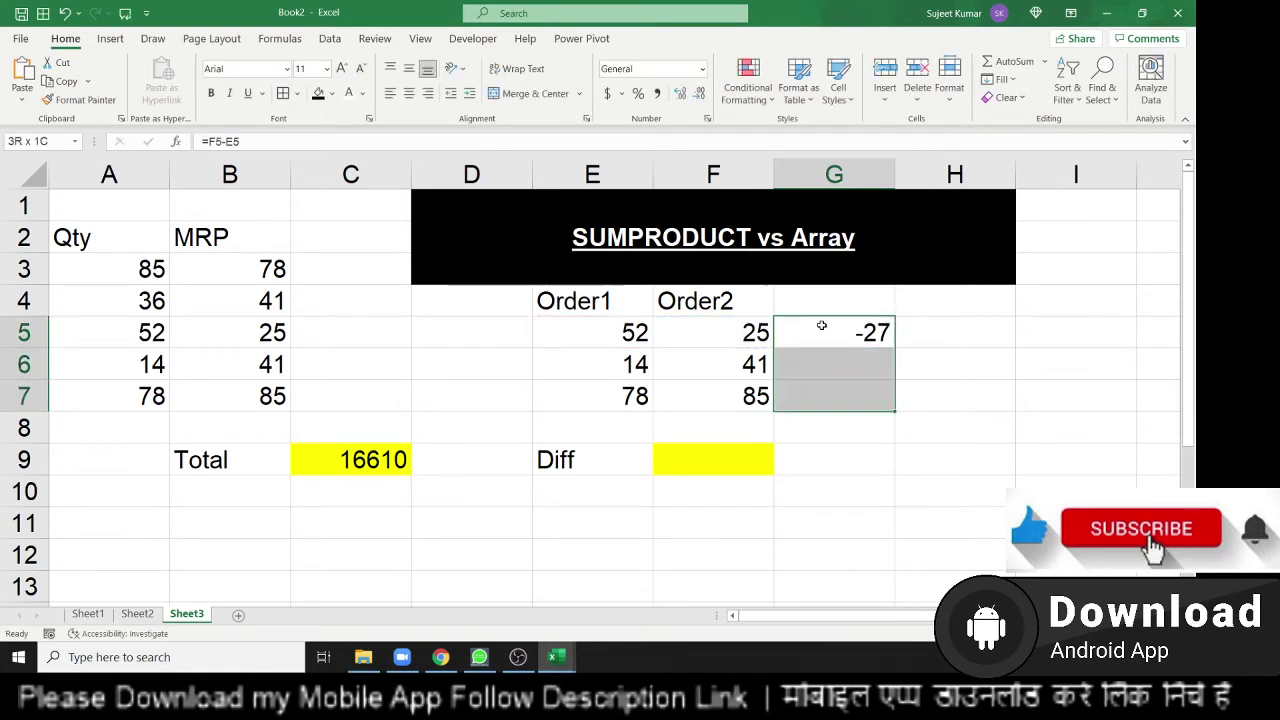
key("ctrl+d")
key("Down")
key("Down")
key("Down")
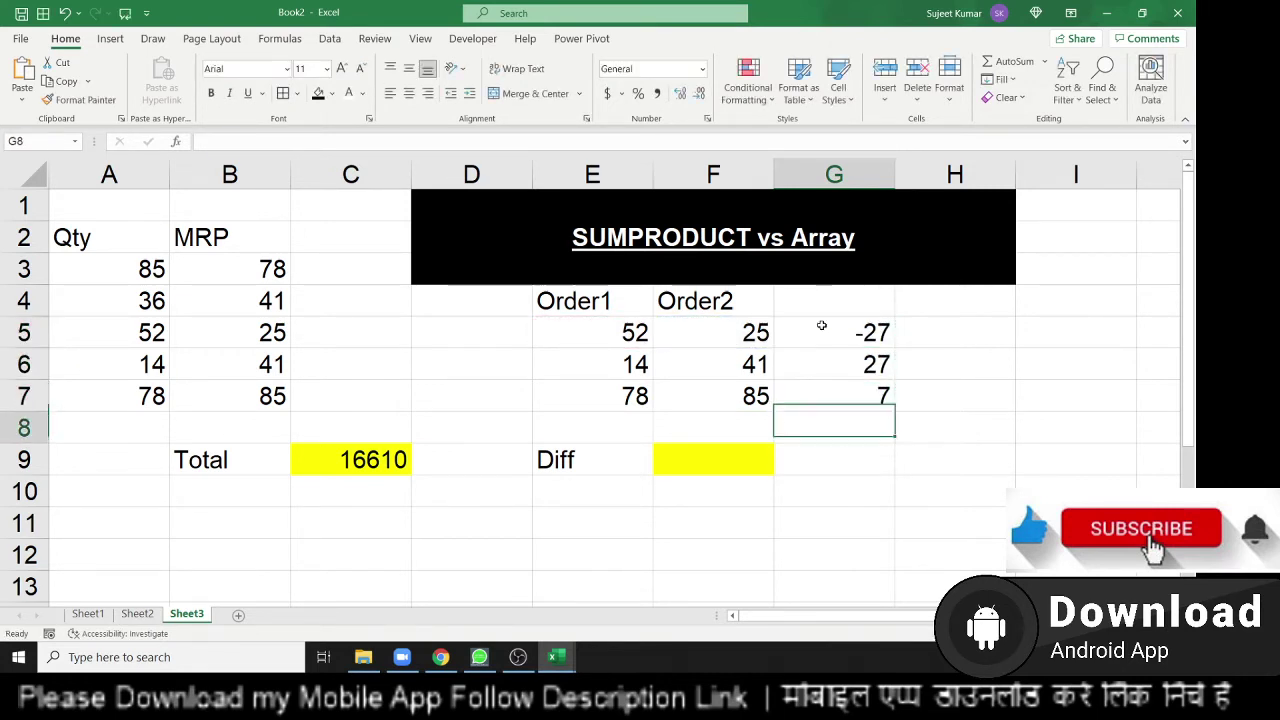
key("alt+equal")
key("Return")
key("Up")
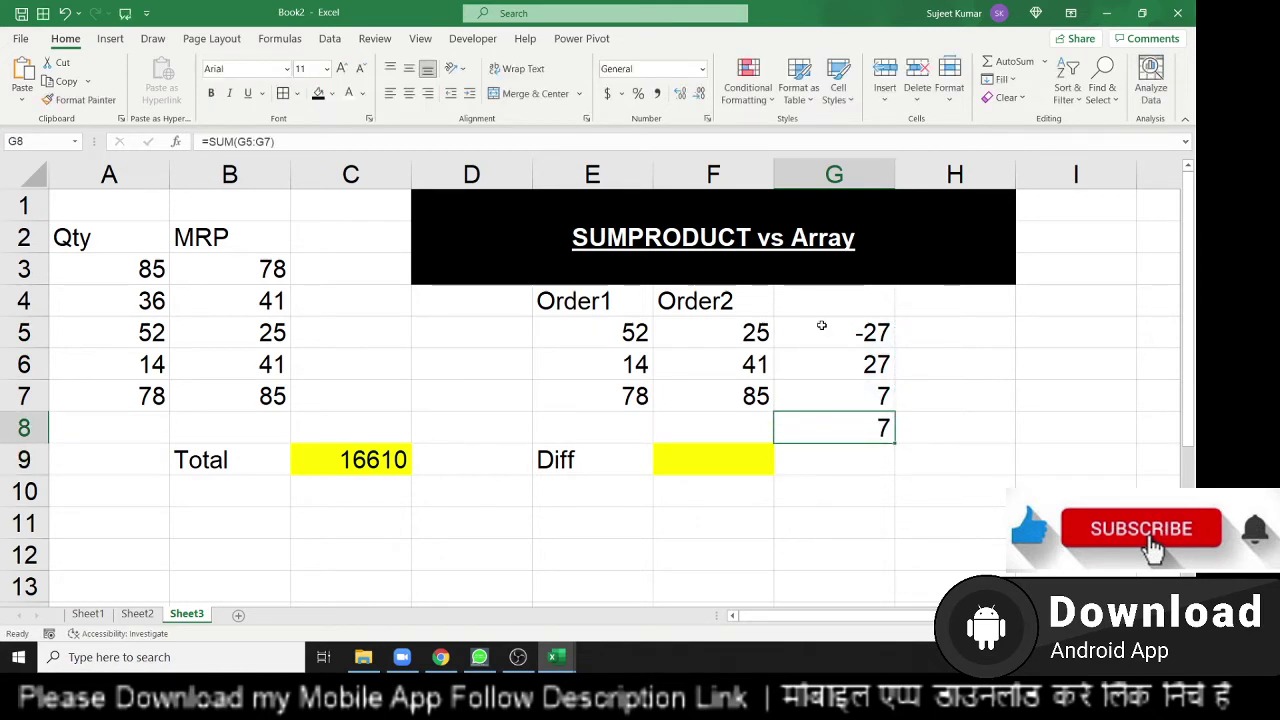
Change the Order2 value in F6 to 95.
key("Up")
key("Up")
key("Left")
type("9")
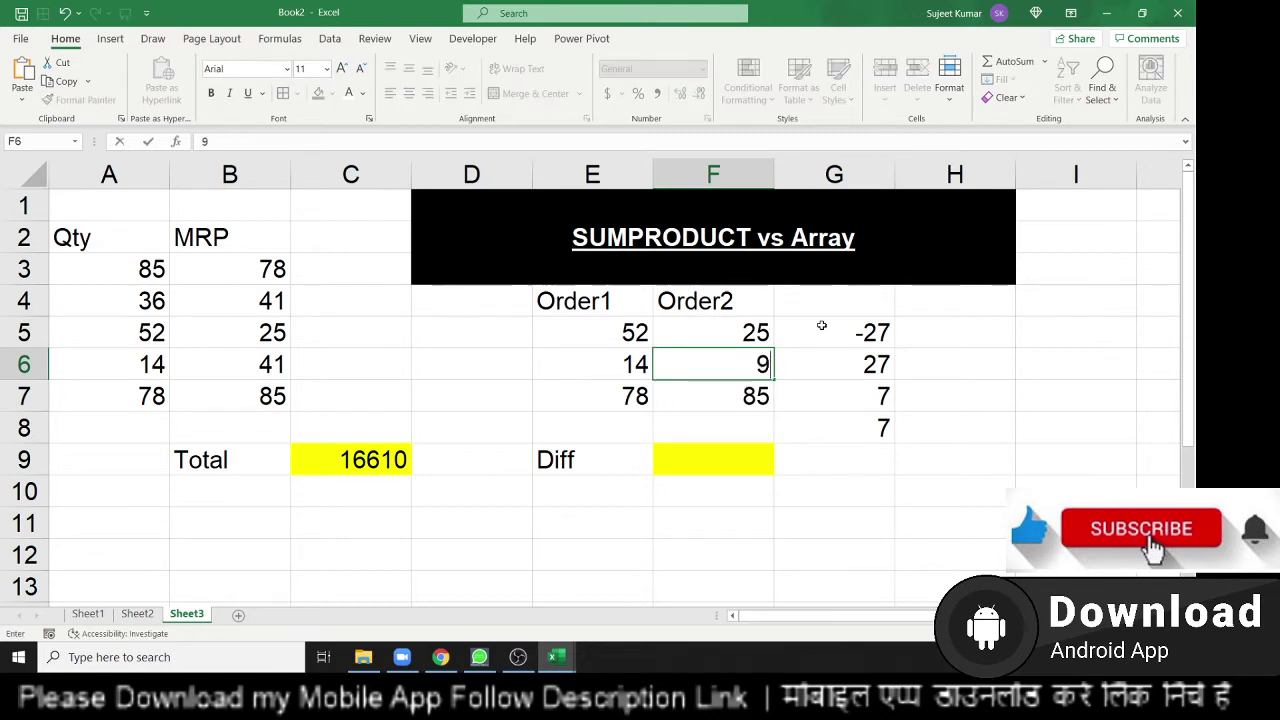
type("5")
key("Return")
Clear the helper differences in G5:G8.
key("Right")
key("Down")
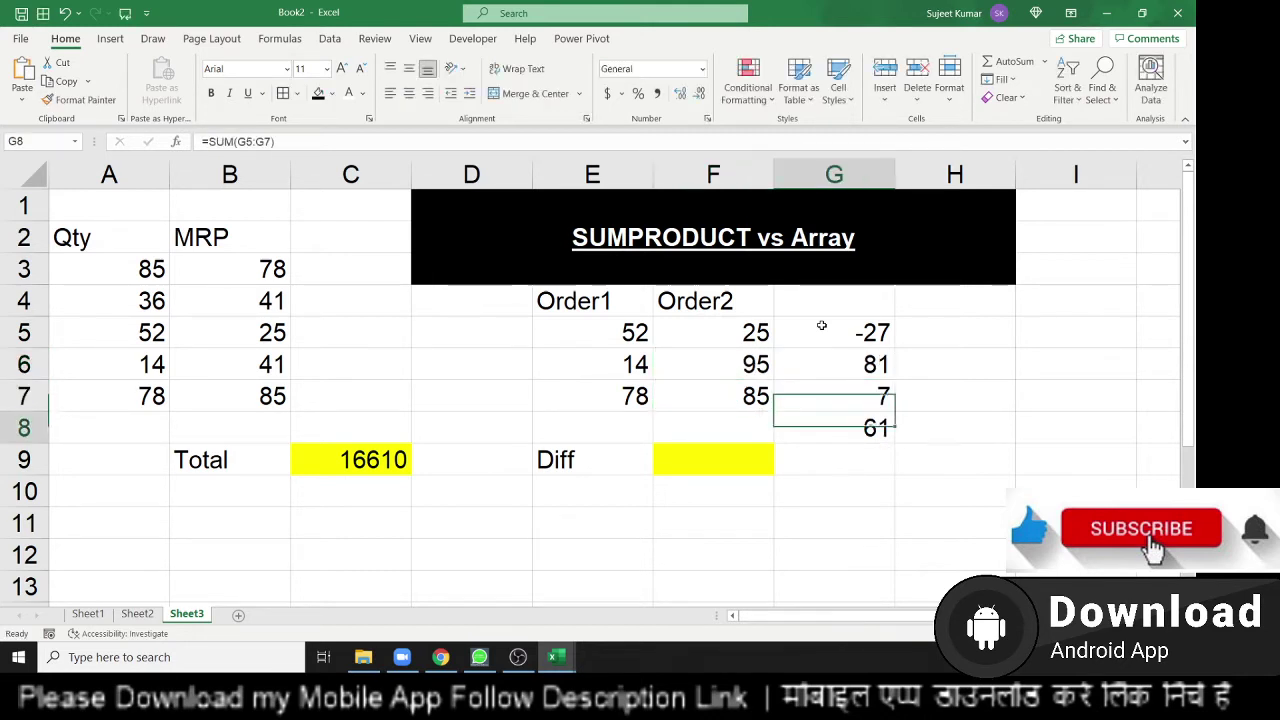
key("shift+Up")
key("shift+Up")
key("shift+Up")
key("Delete")
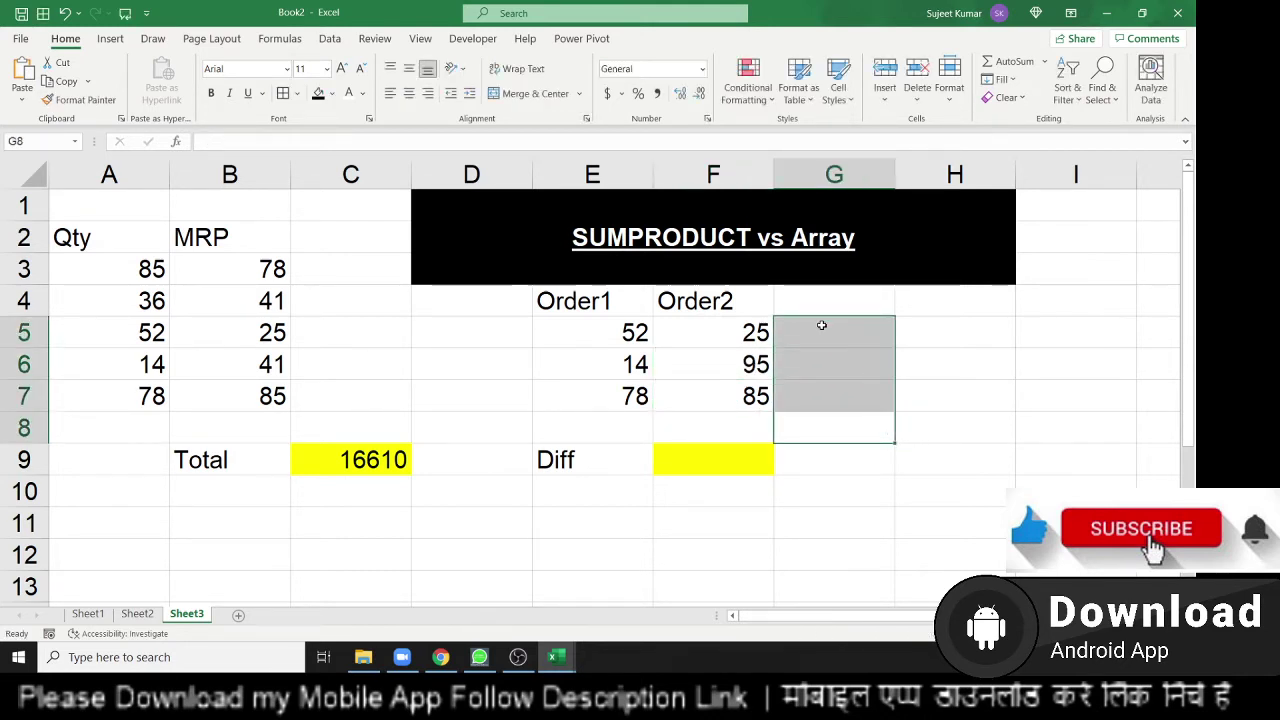
Enter the array formula {=SUM(F5:F7-E5:E7)} in G9, returning 61.
left_click(719, 465)
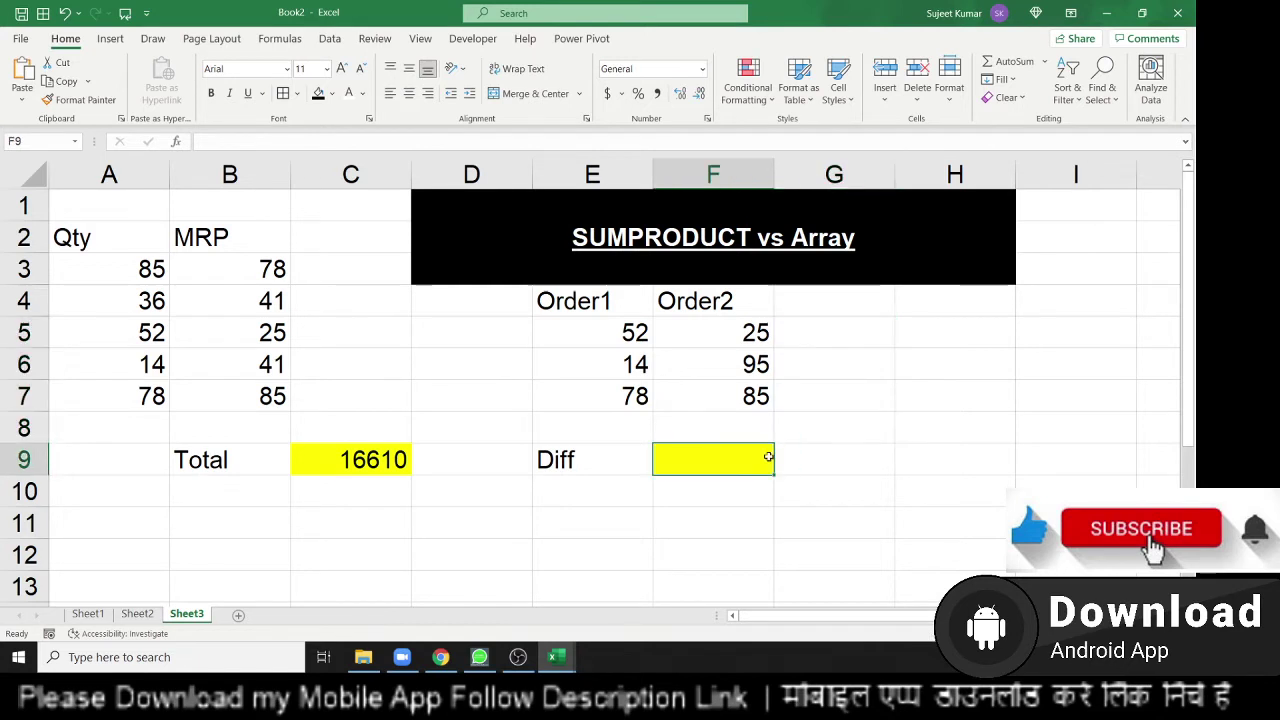
left_click(806, 458)
type("=")
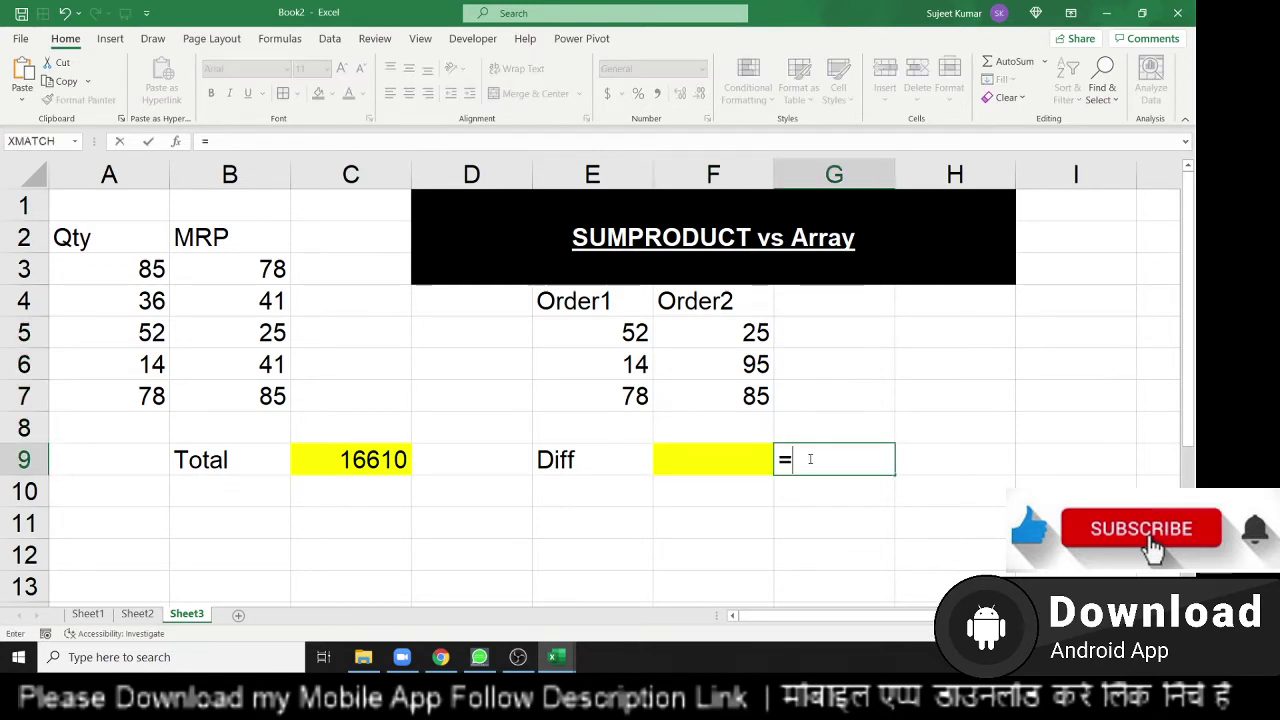
type("sum")
key("Tab")
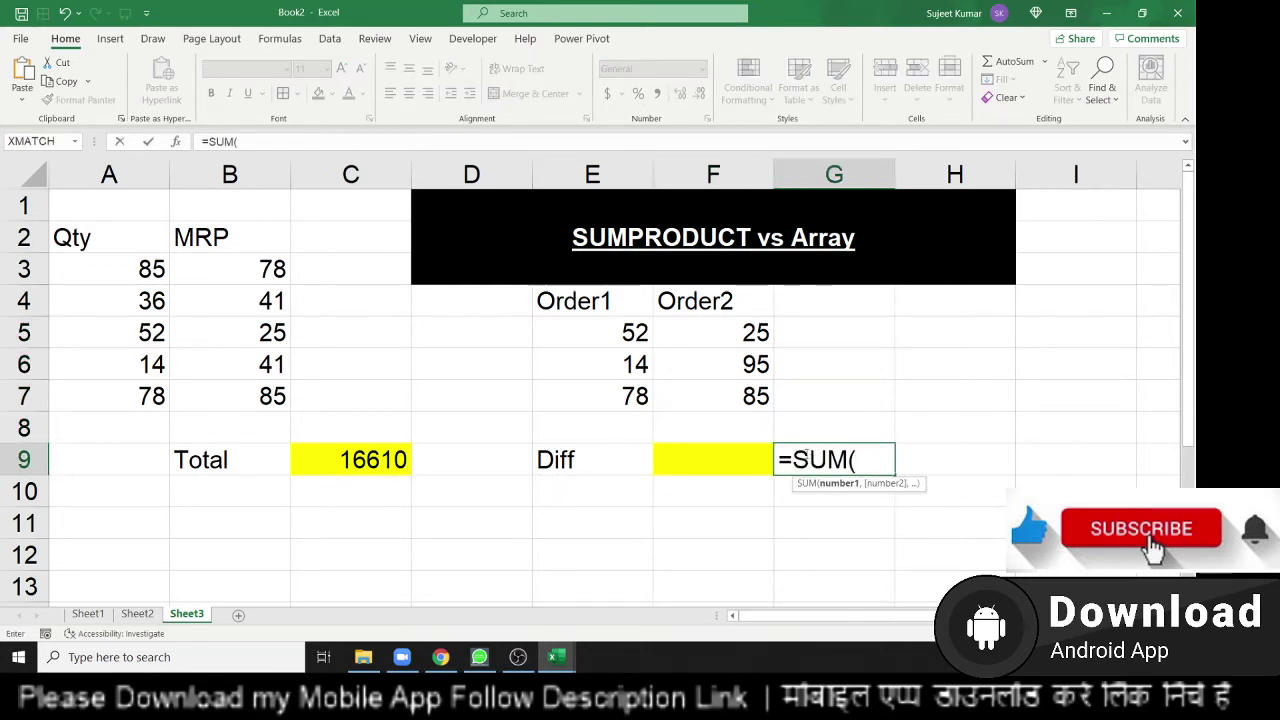
left_click_drag(731, 333, 729, 388)
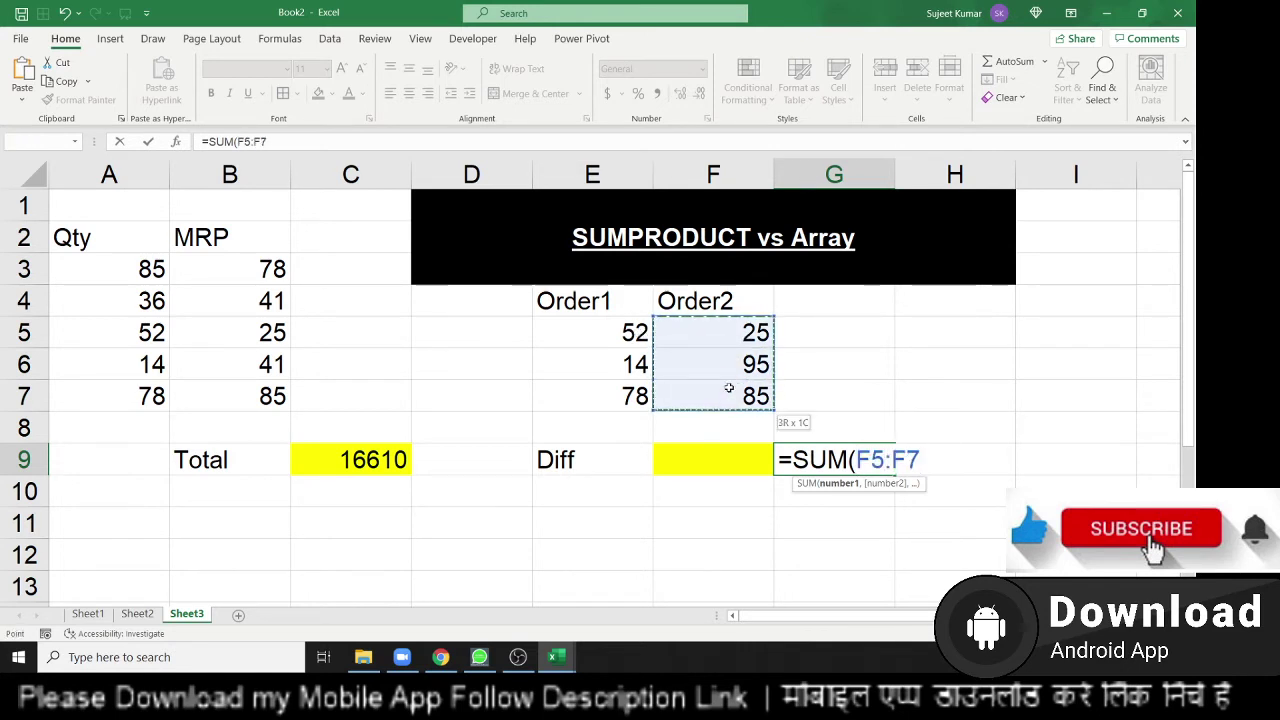
type("-")
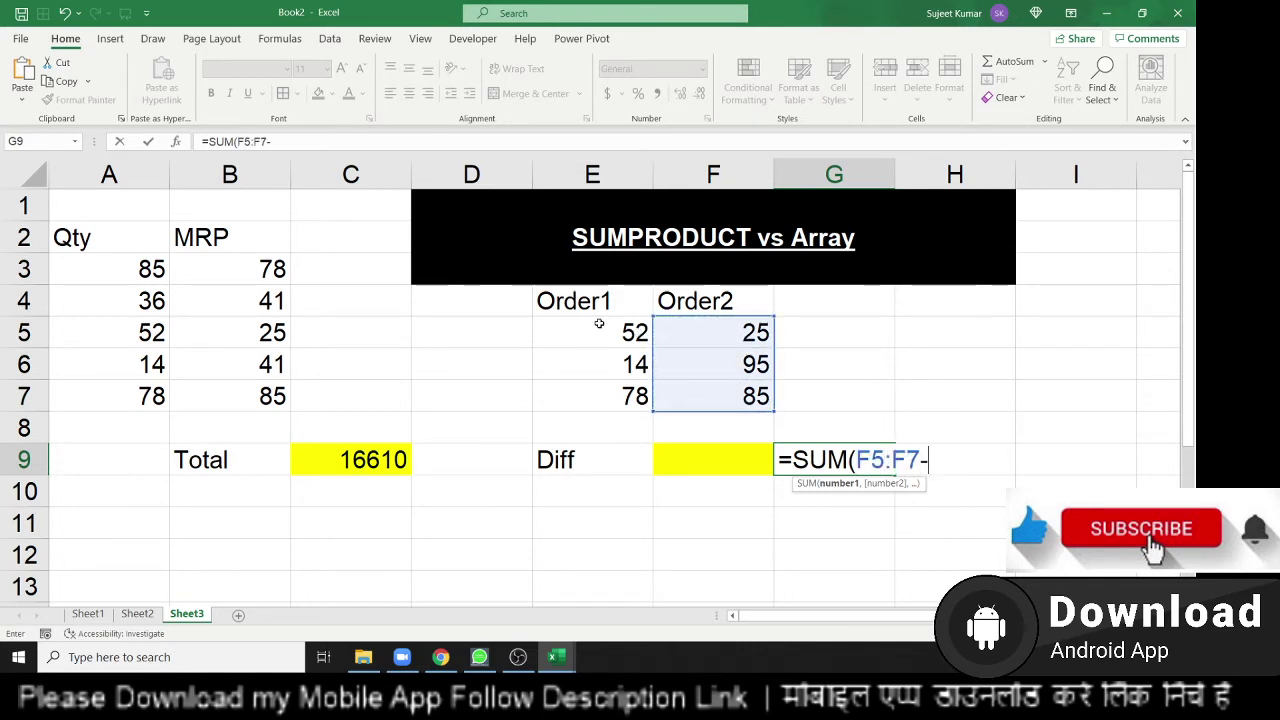
left_click_drag(599, 323, 602, 390)
type(")")
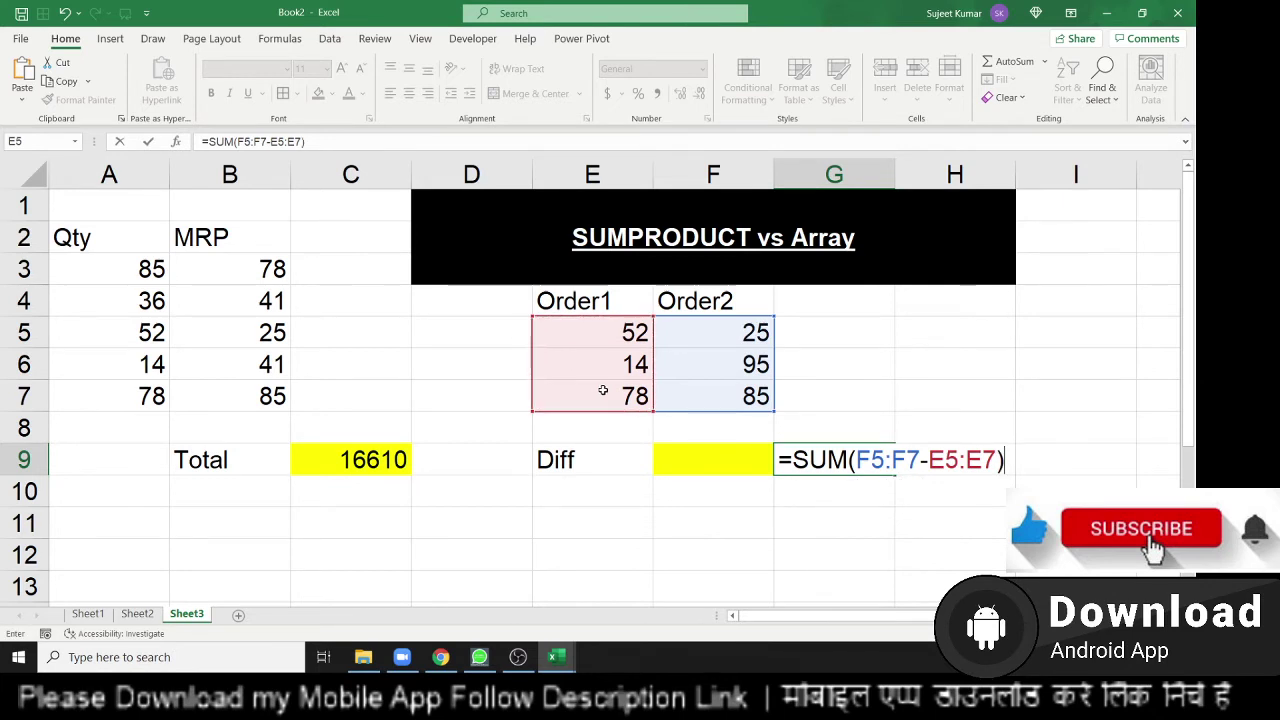
key("ctrl+shift+Return")
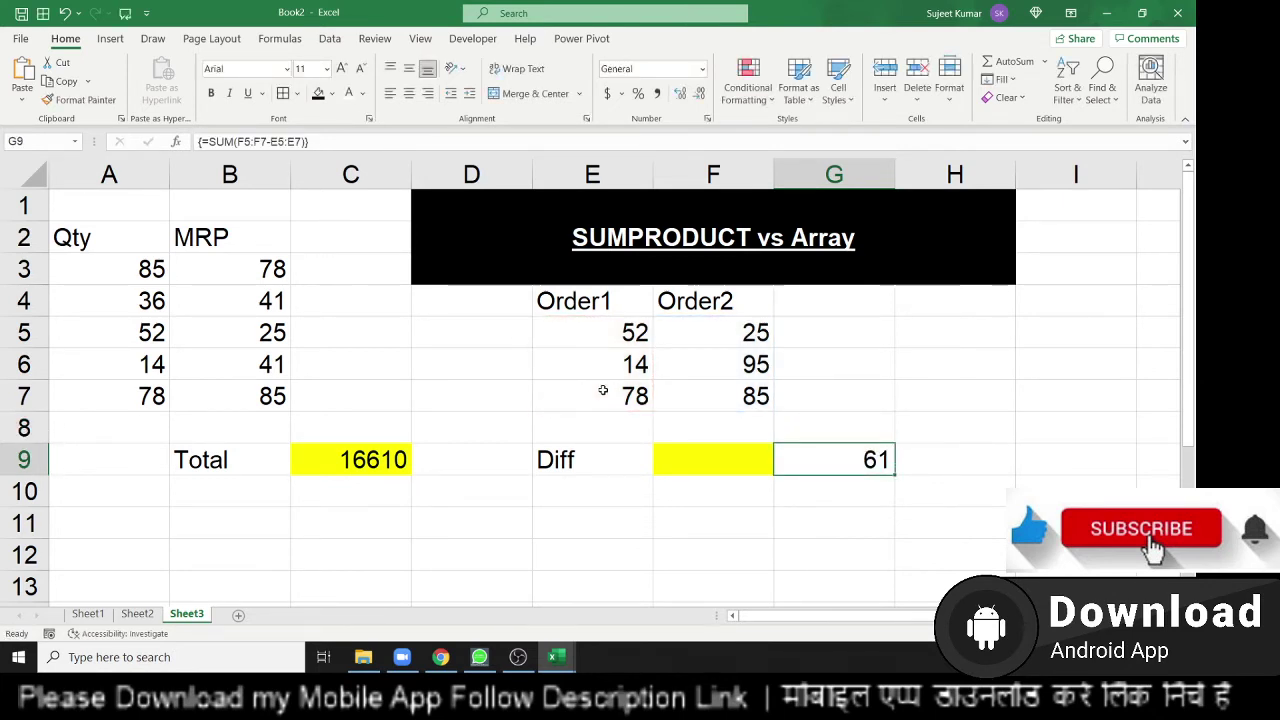
key("Left")
Enter =SUMPRODUCT(F5:F7-E5:E7) in the Diff cell F9, returning 61.
type("=su")
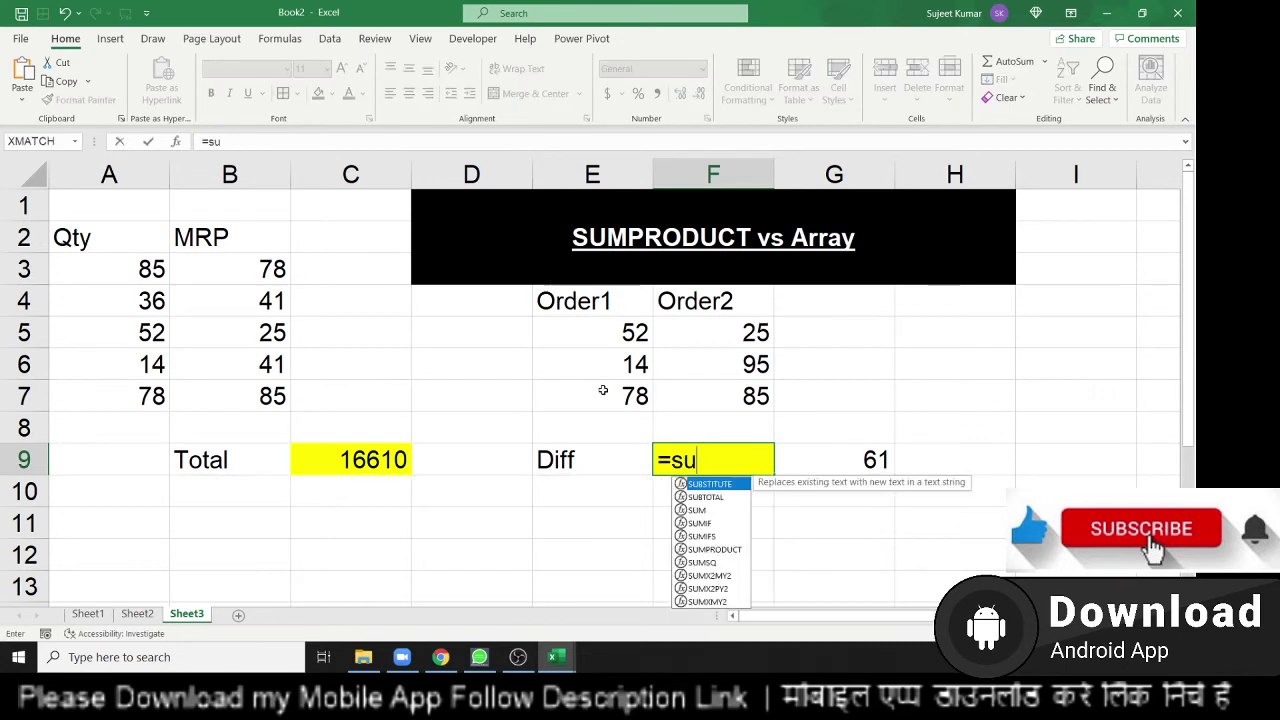
type("m")
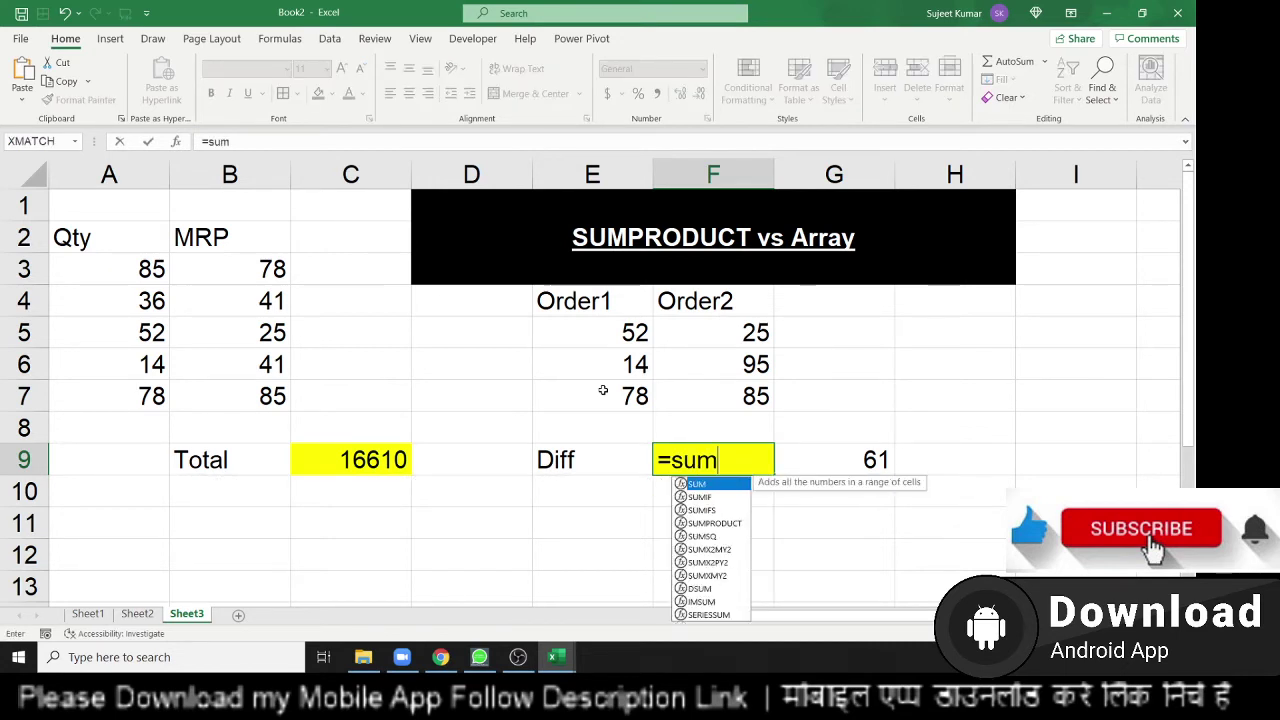
key("Down")
key("Down")
key("Down")
key("Tab")
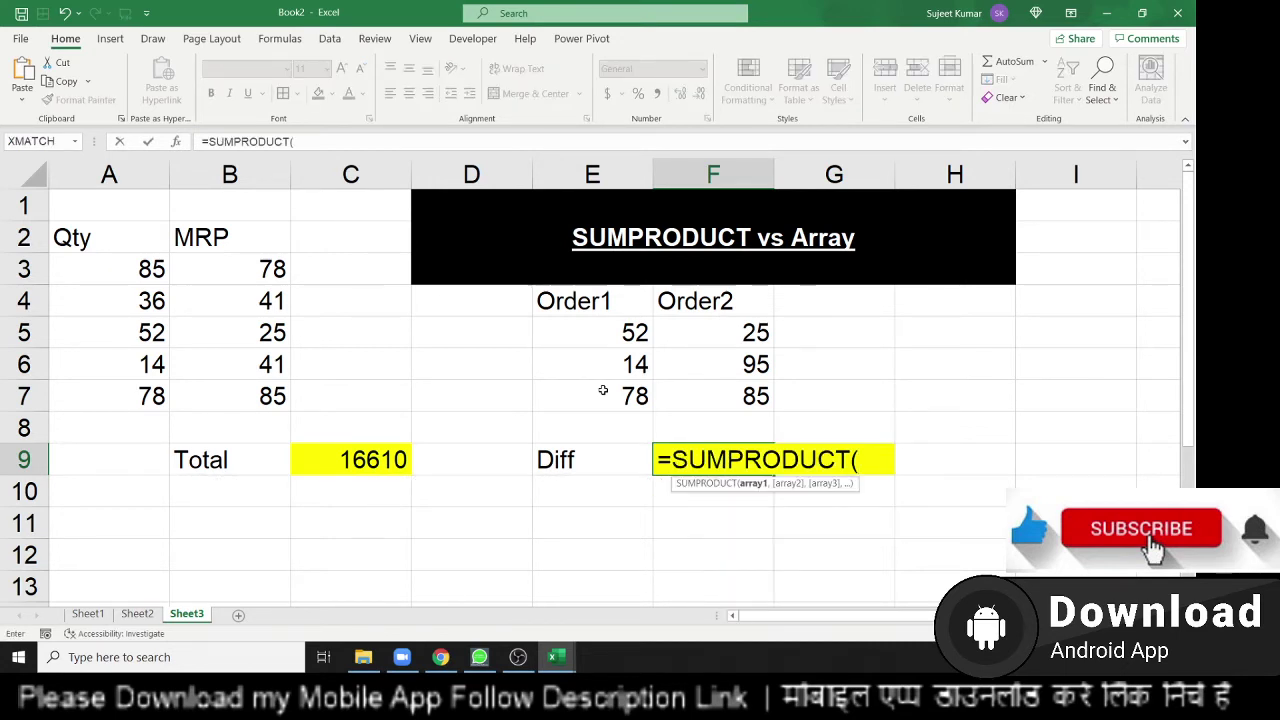
left_click(563, 325)
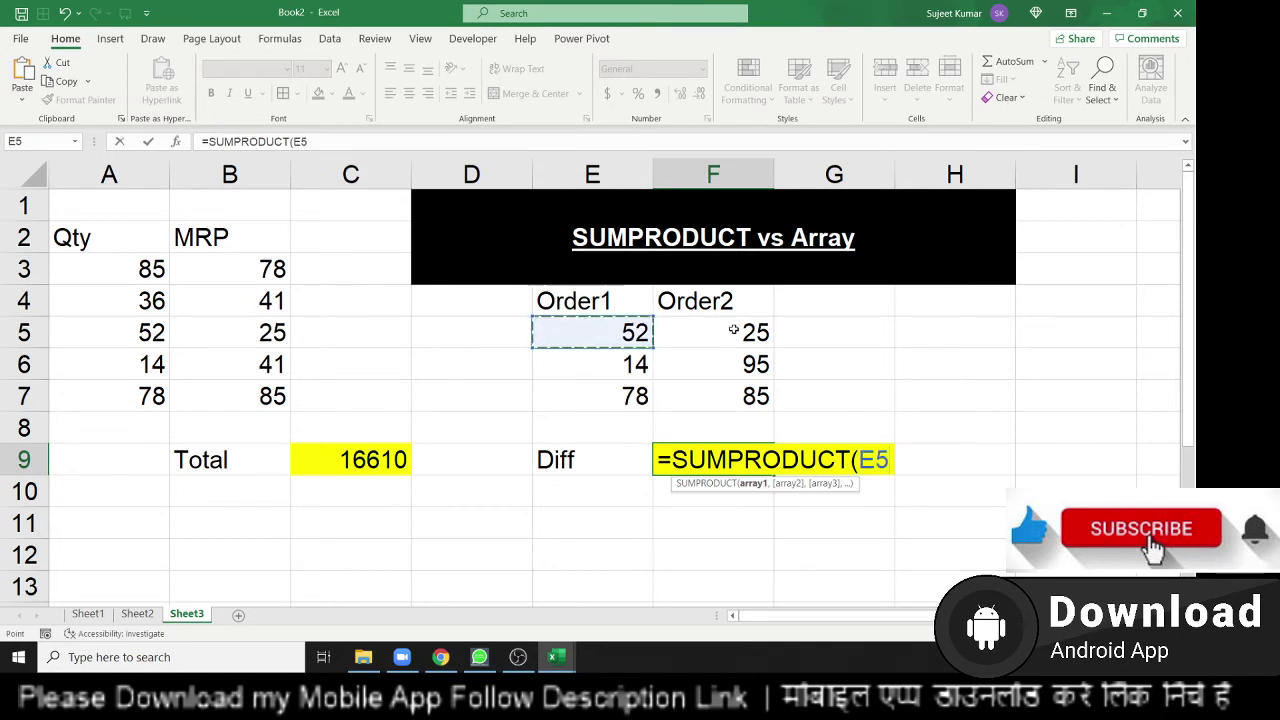
left_click_drag(733, 329, 741, 396)
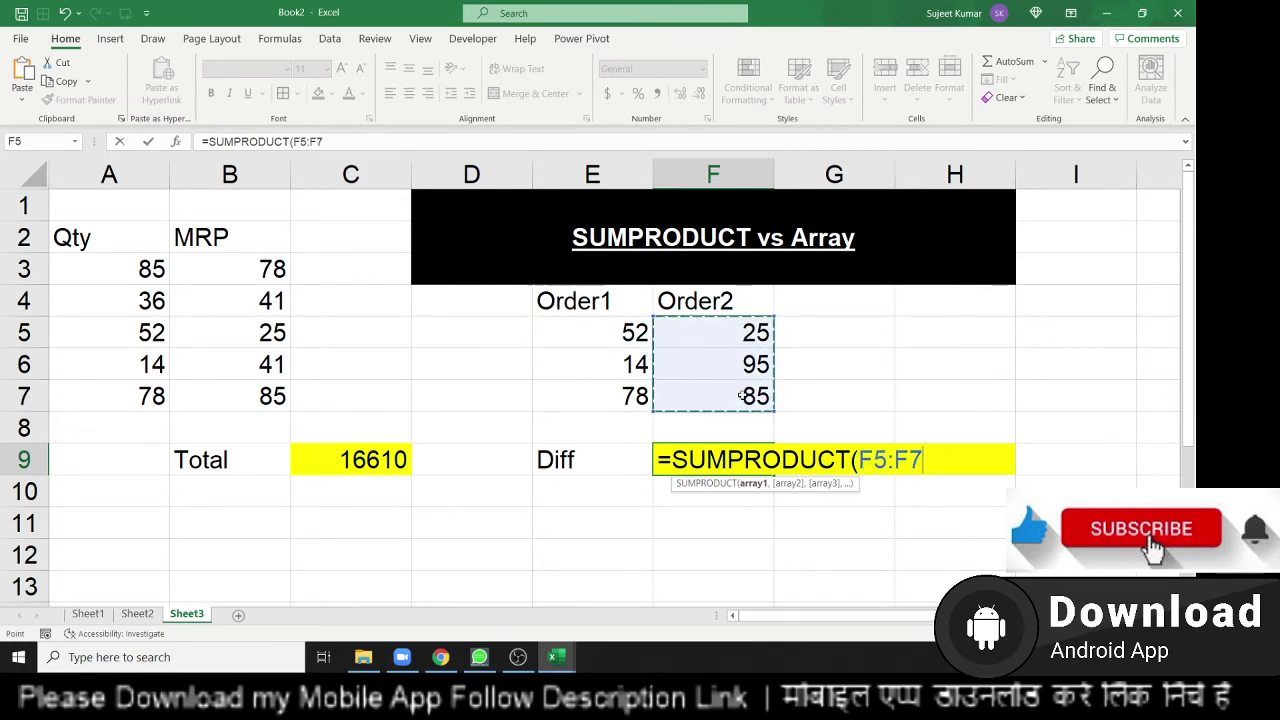
type(",")
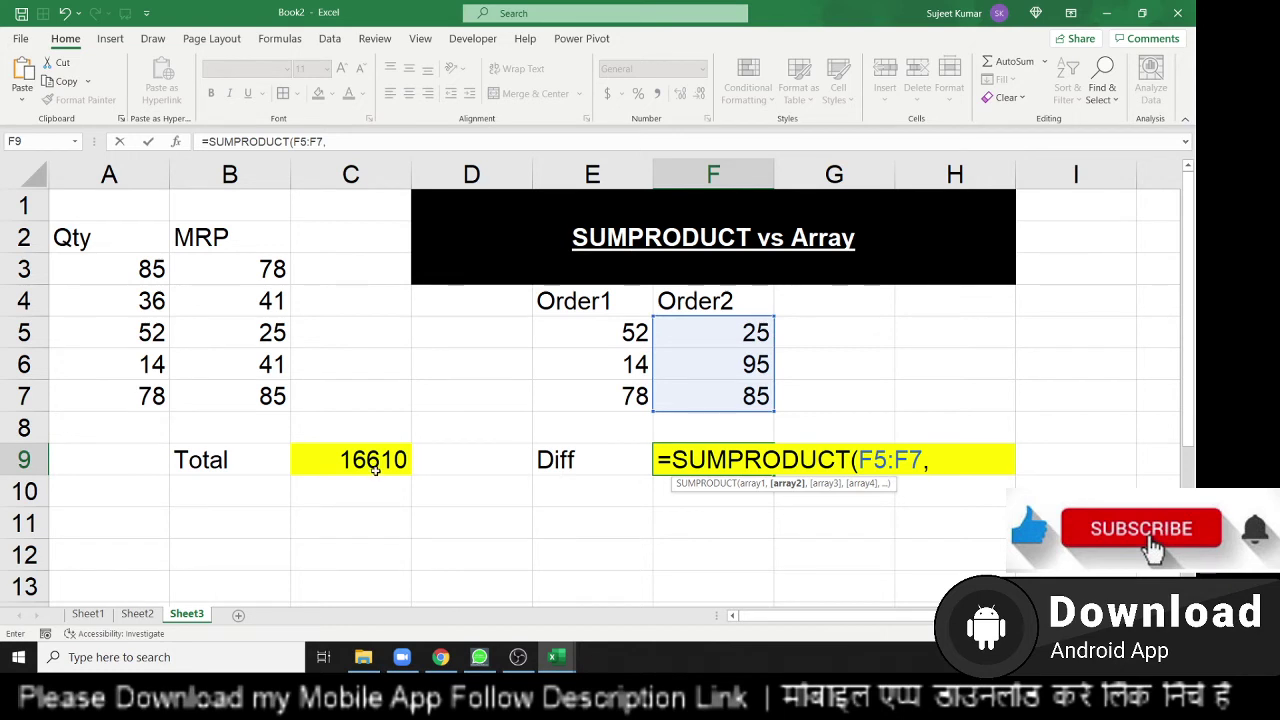
key("BackSpace")
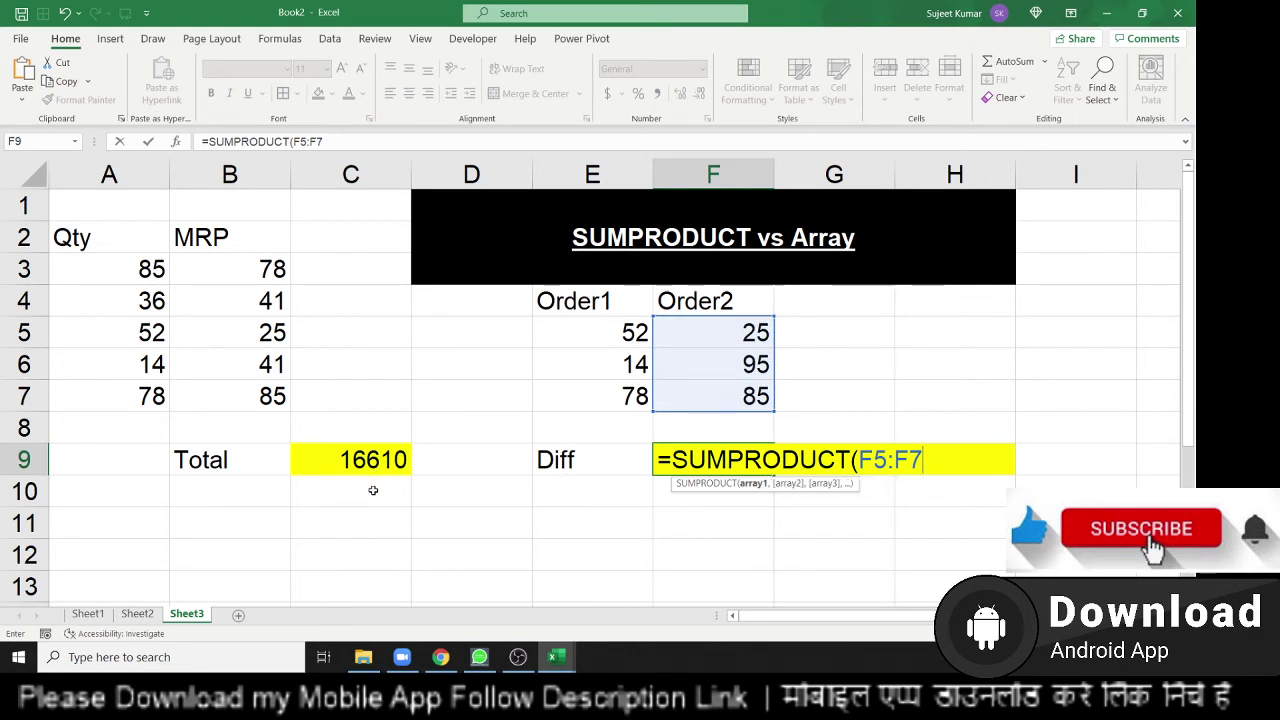
type("-")
left_click_drag(571, 397, 572, 329)
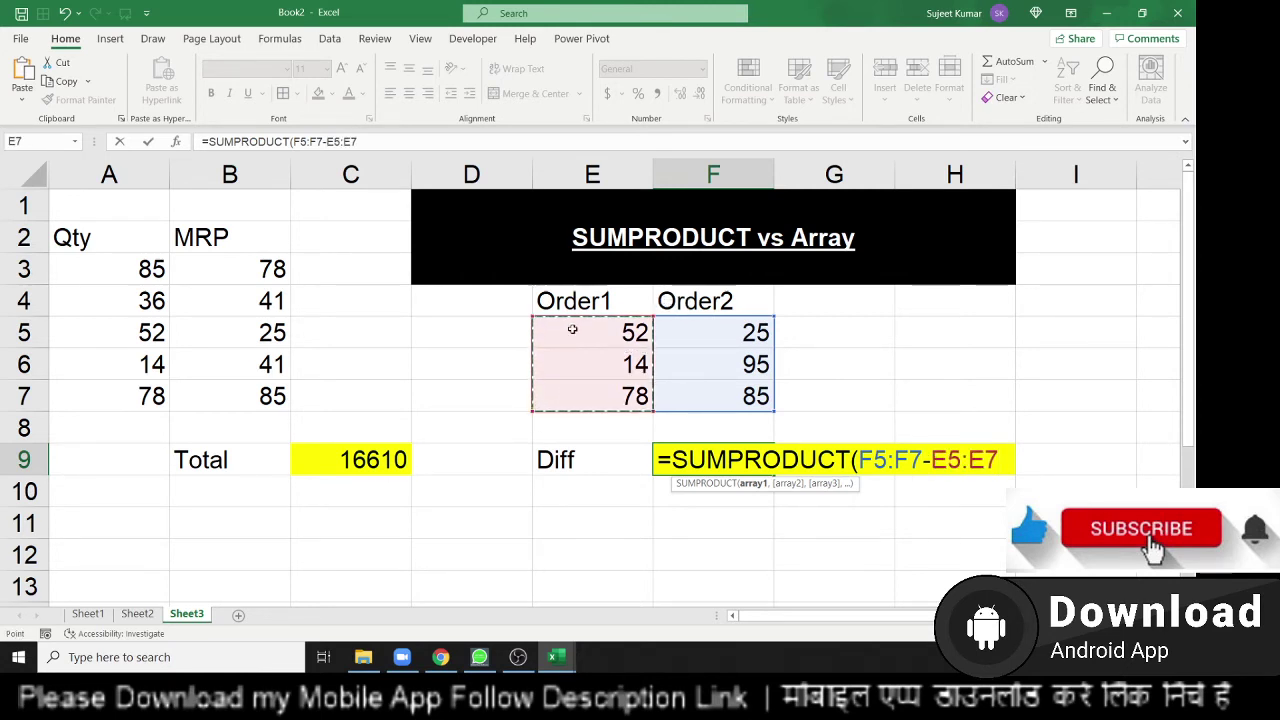
key("Return")
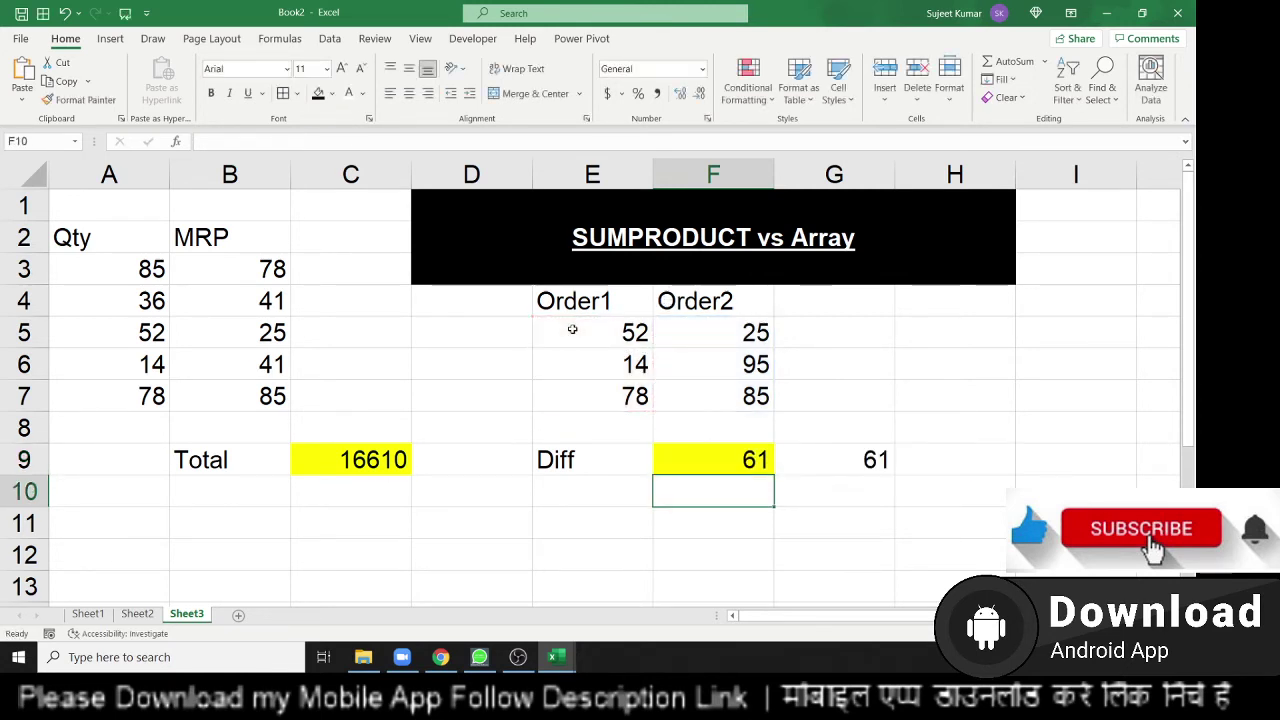
key("Up")
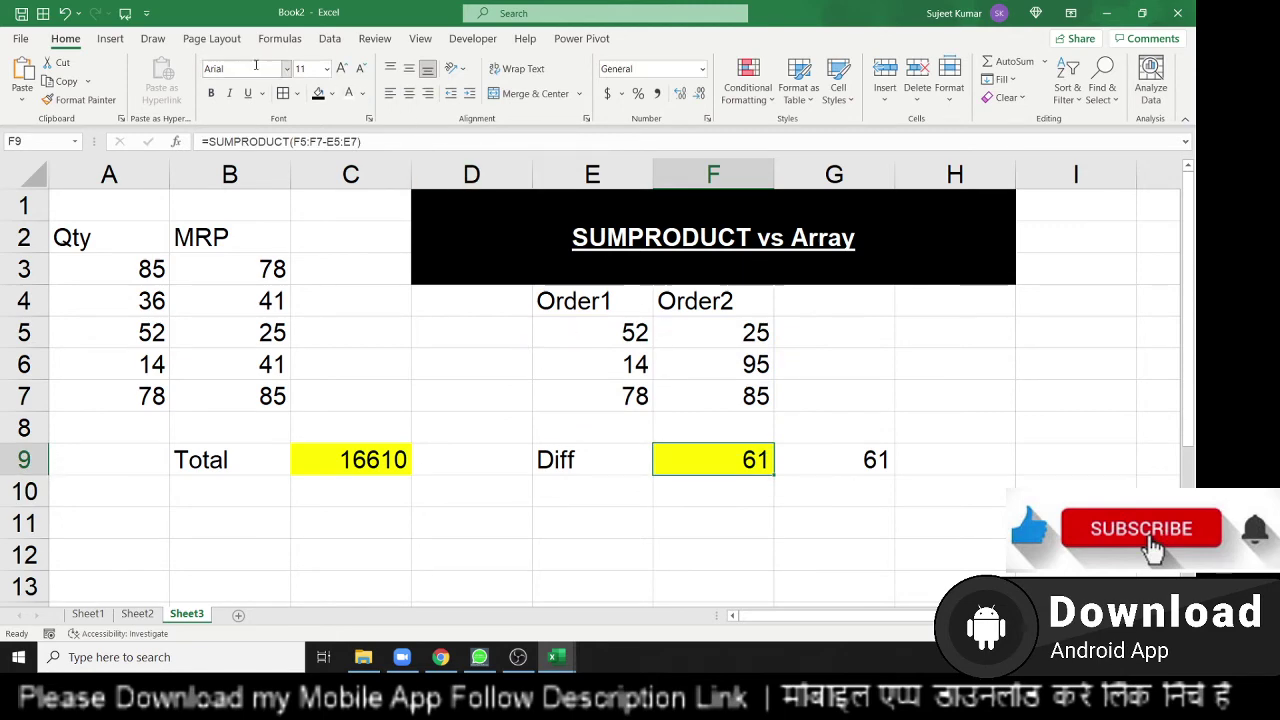
Evaluate the F9 formula step by step until it shows 61, then close the evaluator.
left_click(259, 40)
left_click(740, 100)
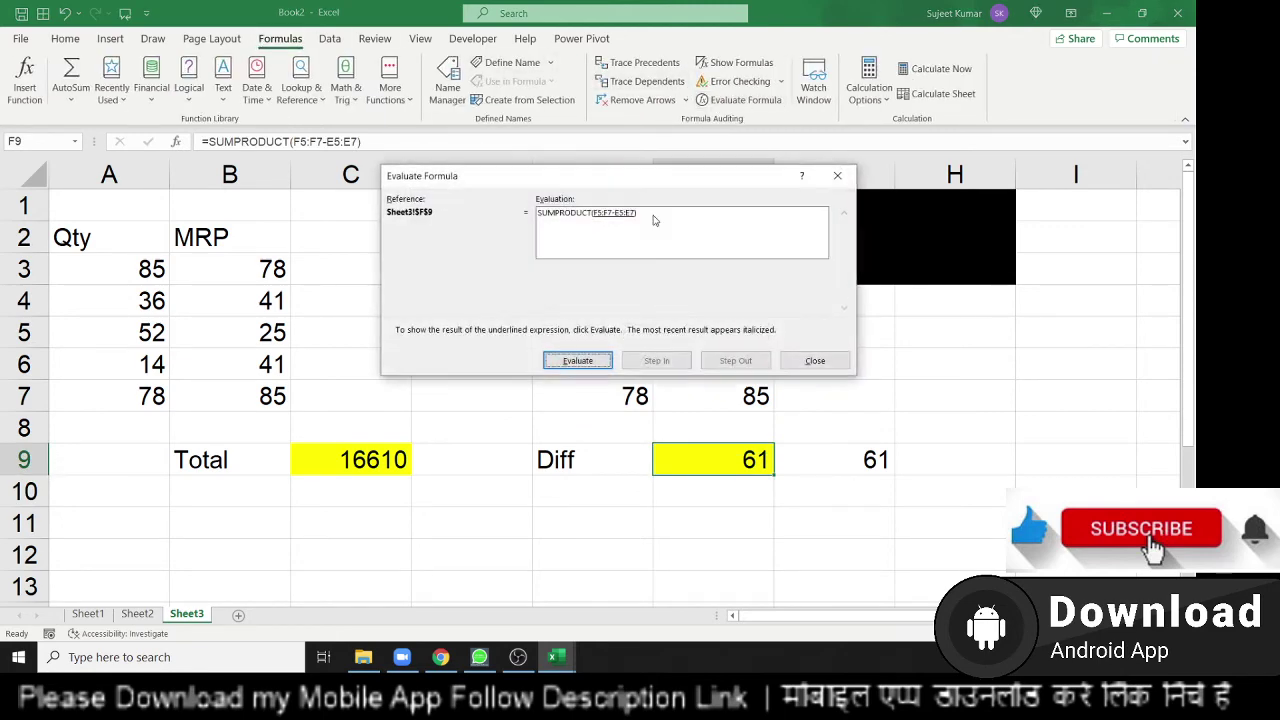
left_click(590, 366)
left_click(585, 360)
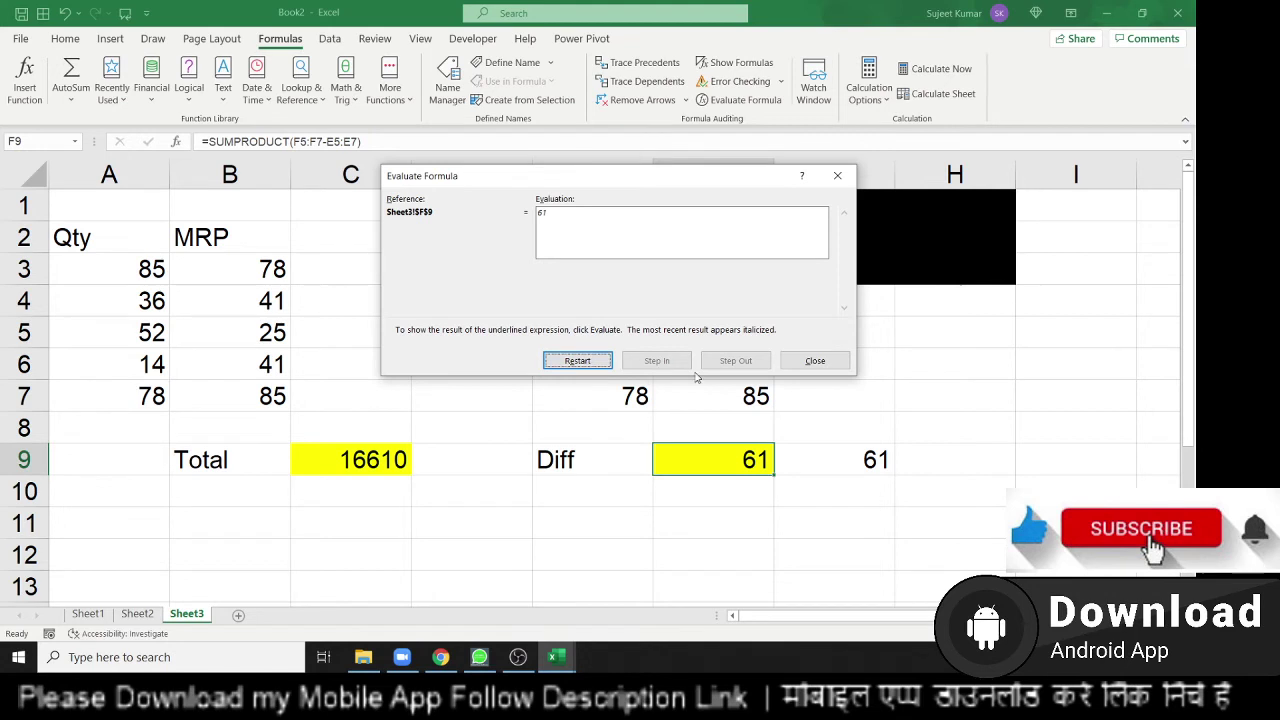
left_click(815, 361)
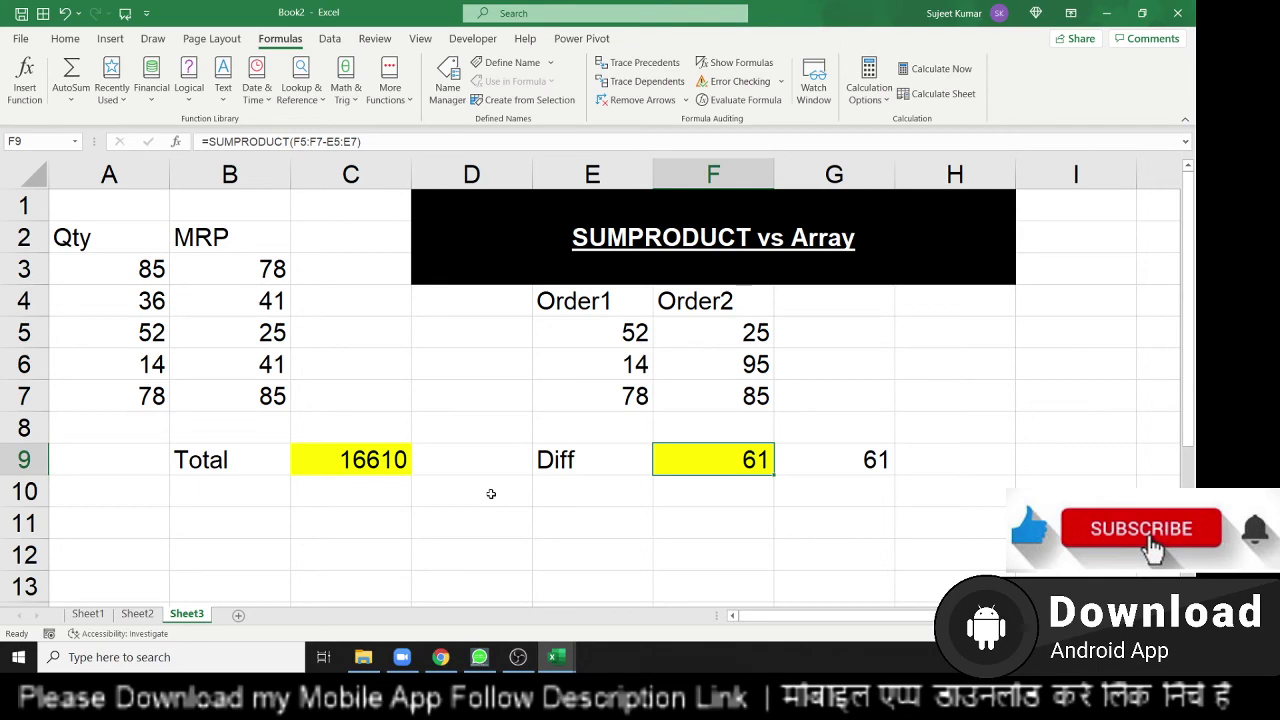
Load the EXCEL MIS TRAINING Google Play page in a new tab, then switch to Classplus messages.
left_click(440, 657)
left_click(953, 12)
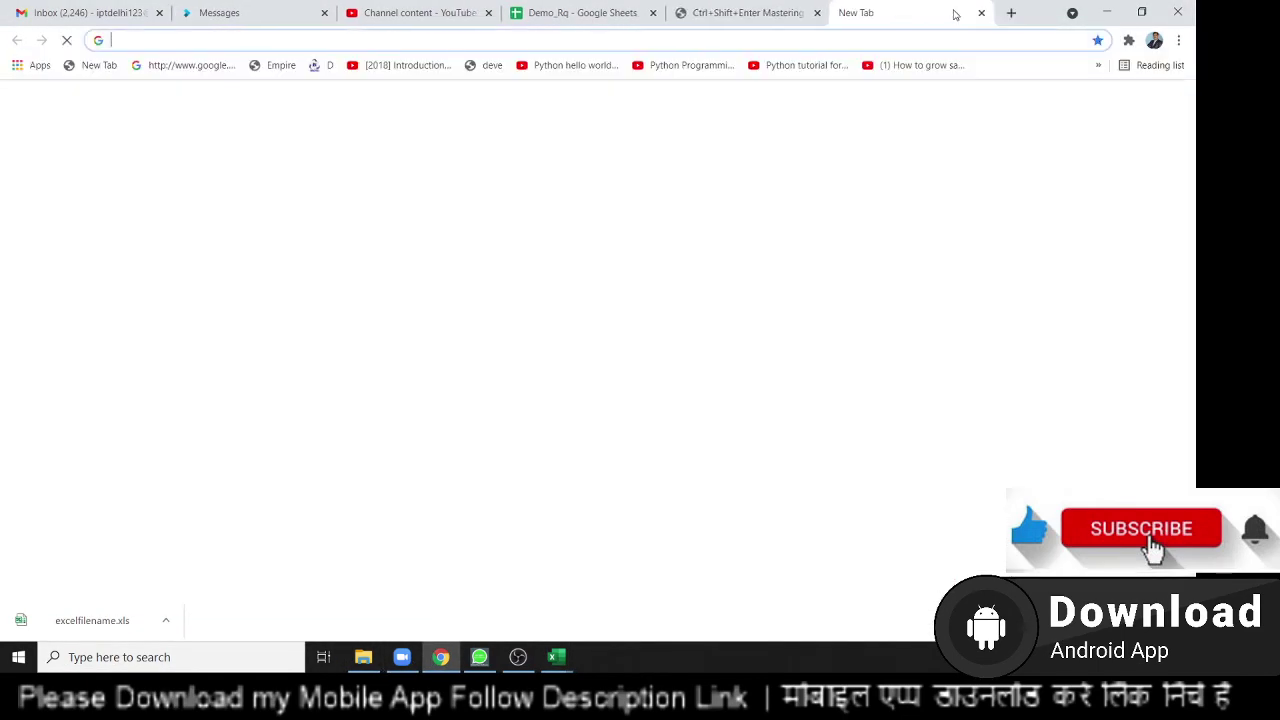
type("pl")
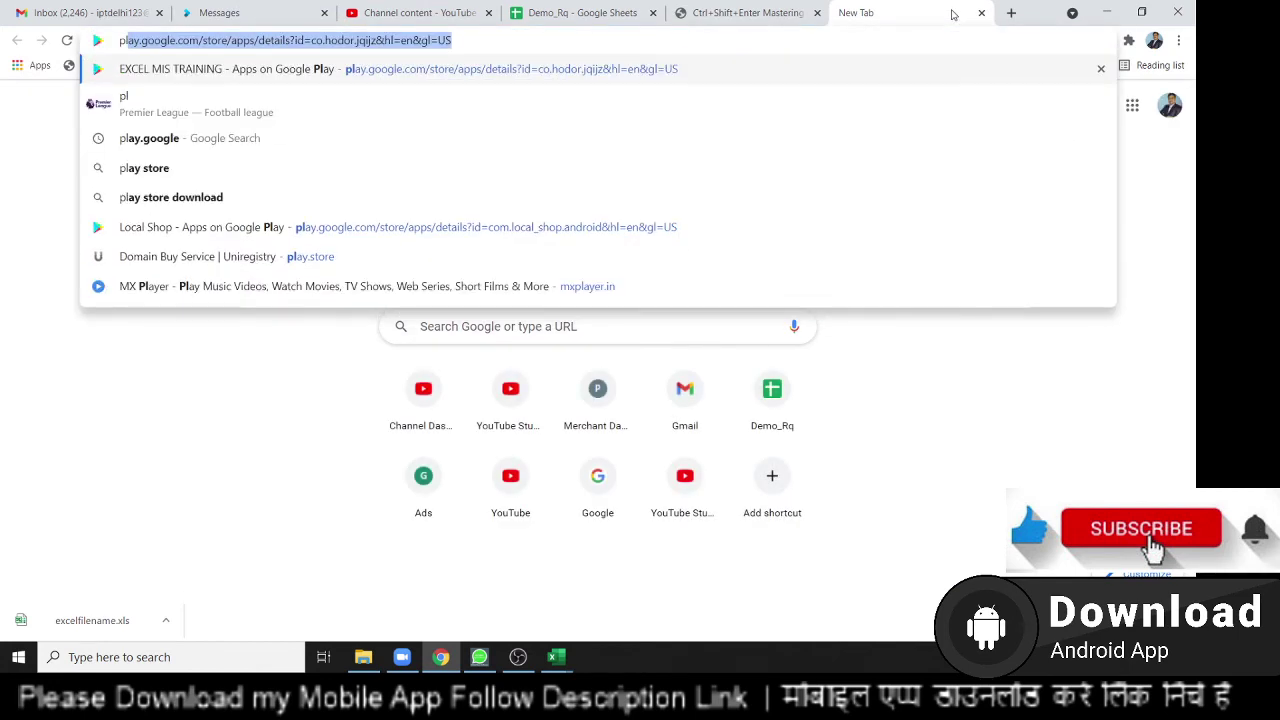
key("Return")
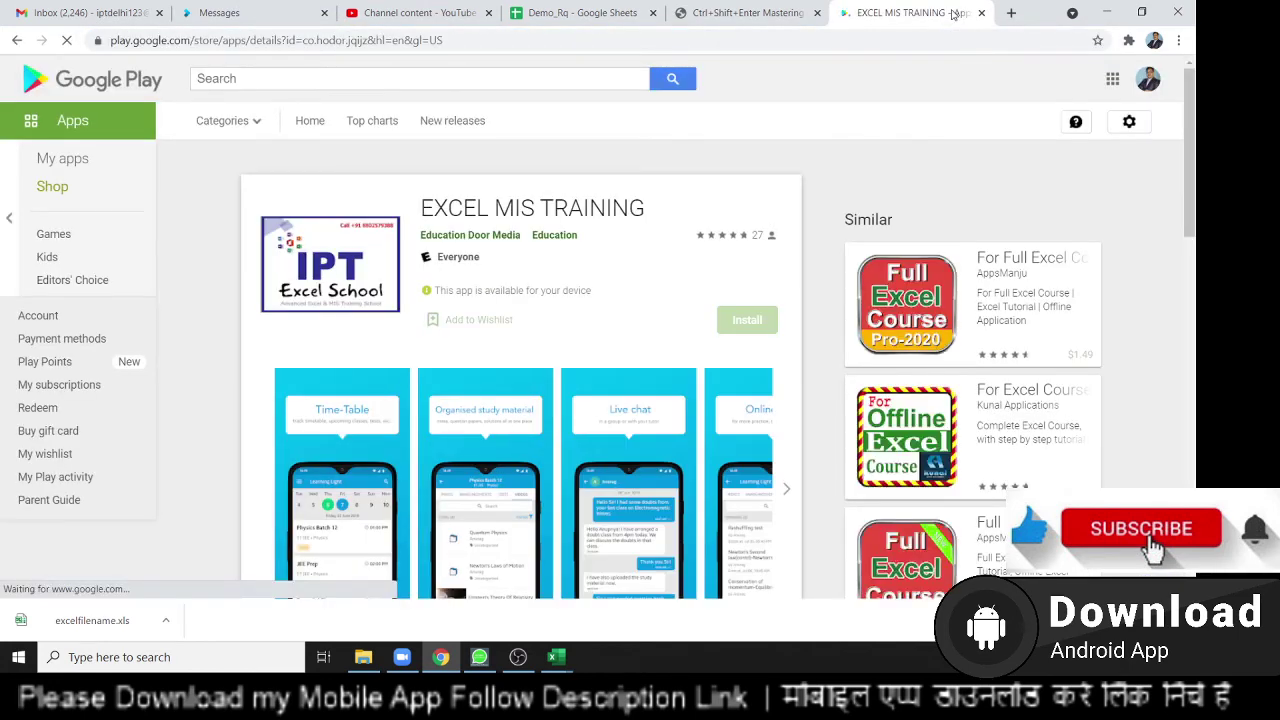
triple_click(476, 208)
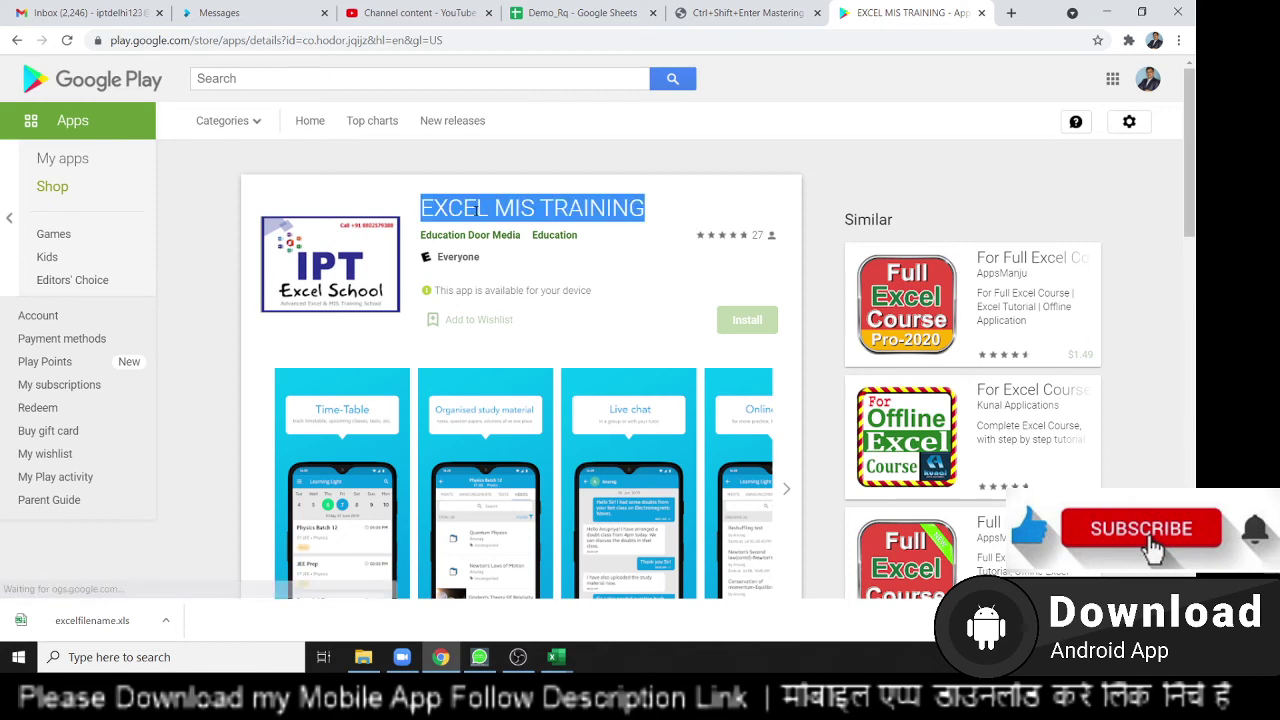
left_click(231, 18)
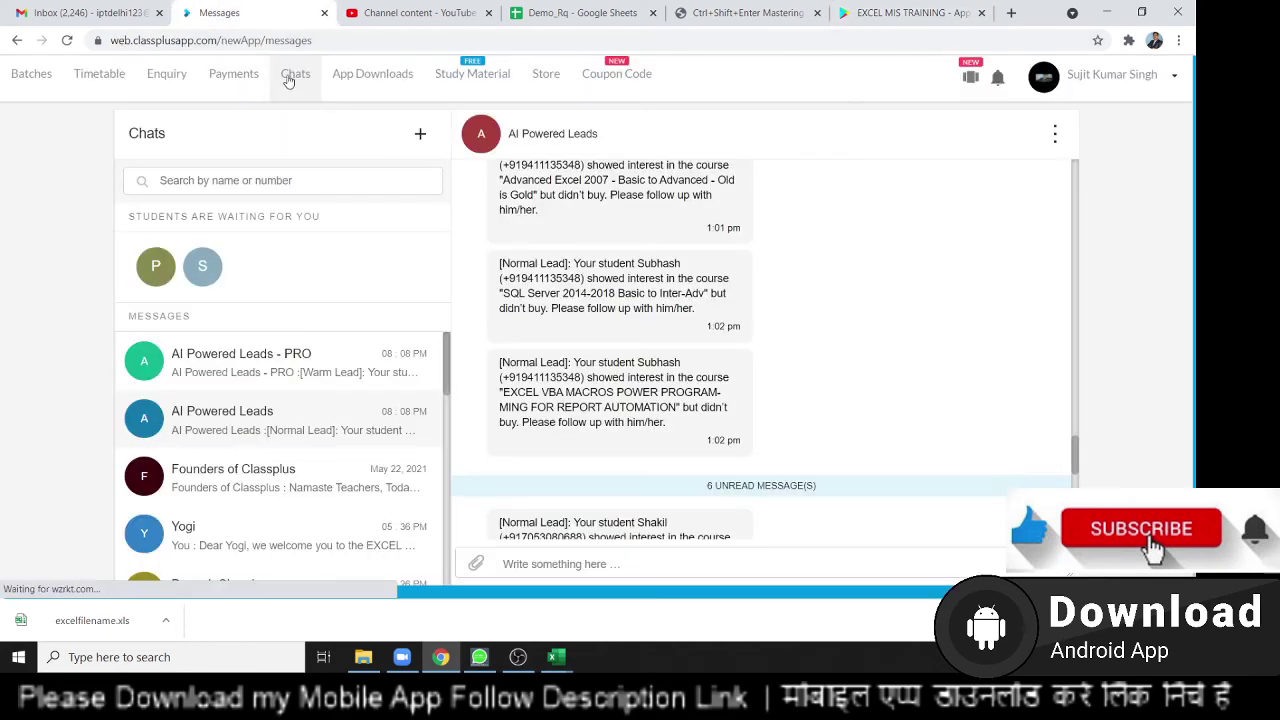
Open the Classplus Store page, then minimize the browser to show the desktop.
scroll(375, 430, "down", 3)
scroll(366, 420, "down", 1)
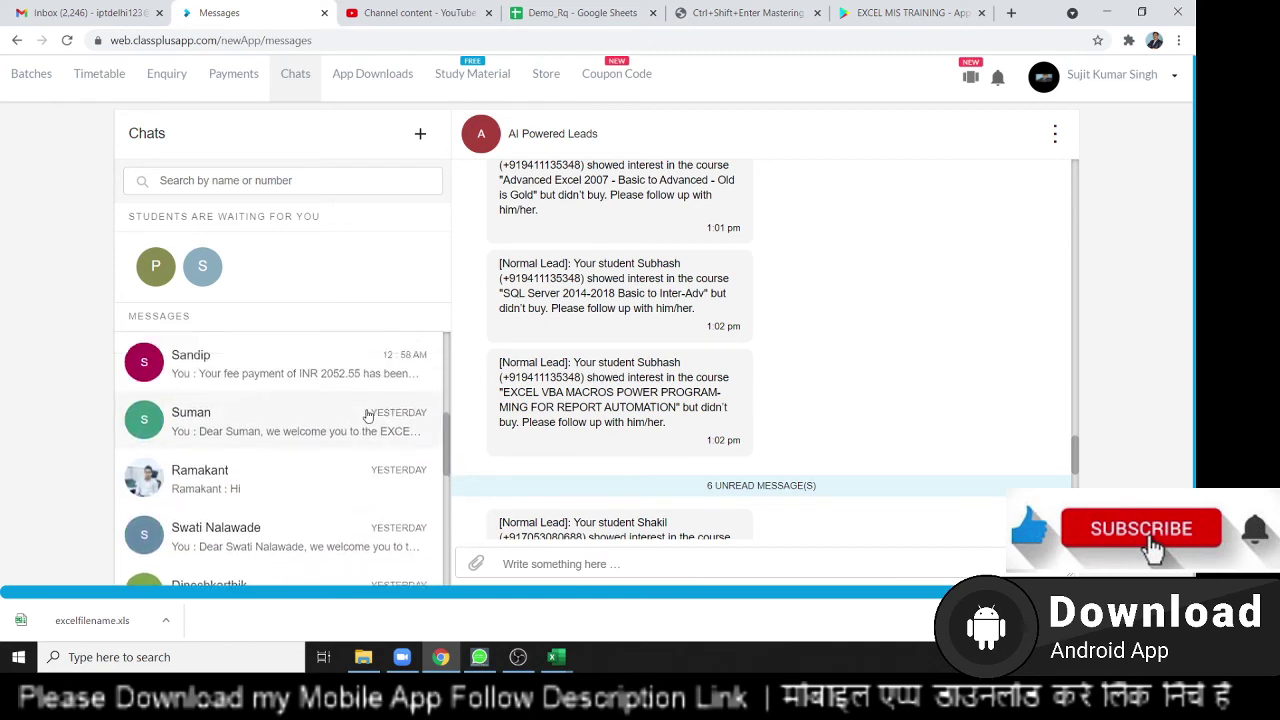
scroll(366, 420, "up", 1)
scroll(364, 416, "up", 2)
scroll(363, 416, "up", 1)
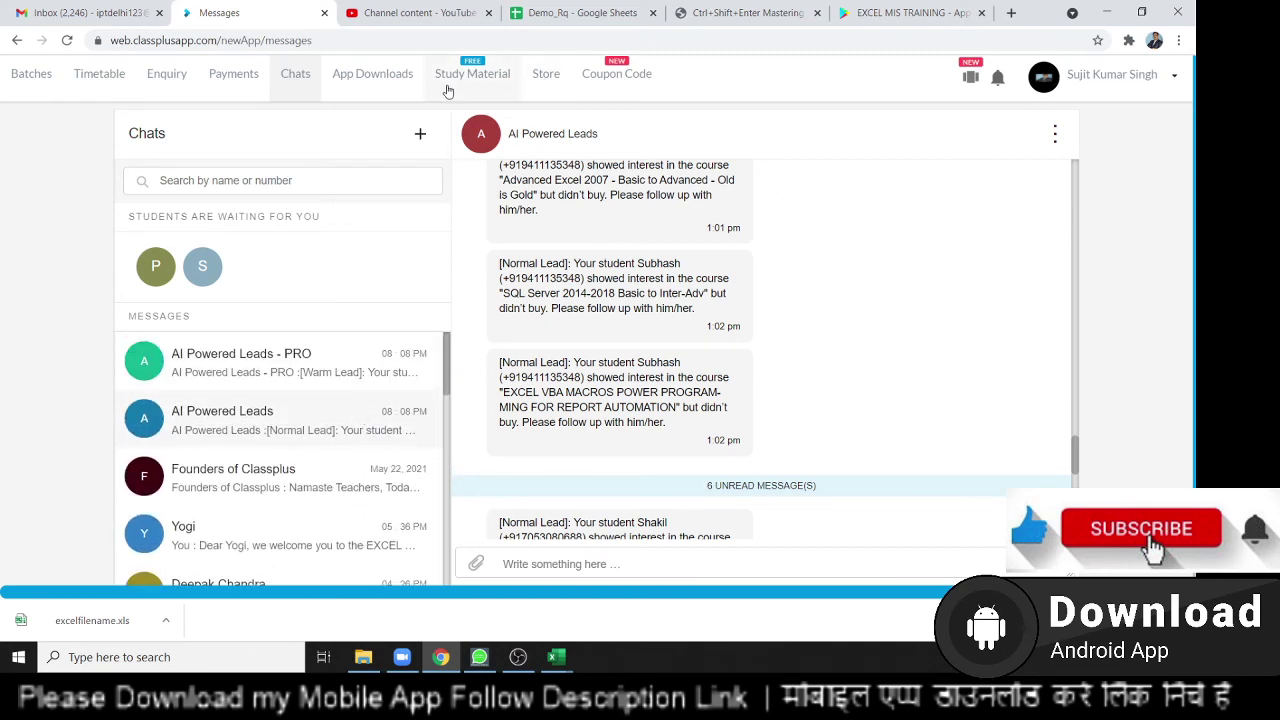
left_click(528, 80)
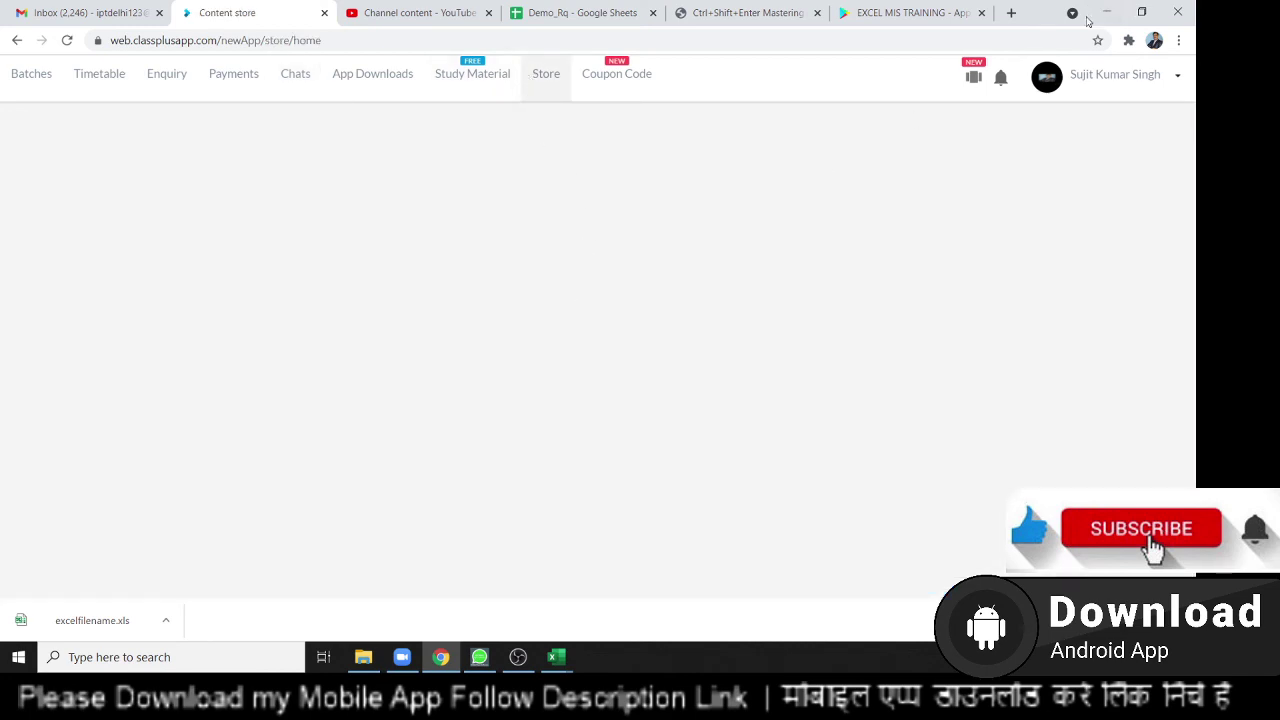
left_click(1090, 18)
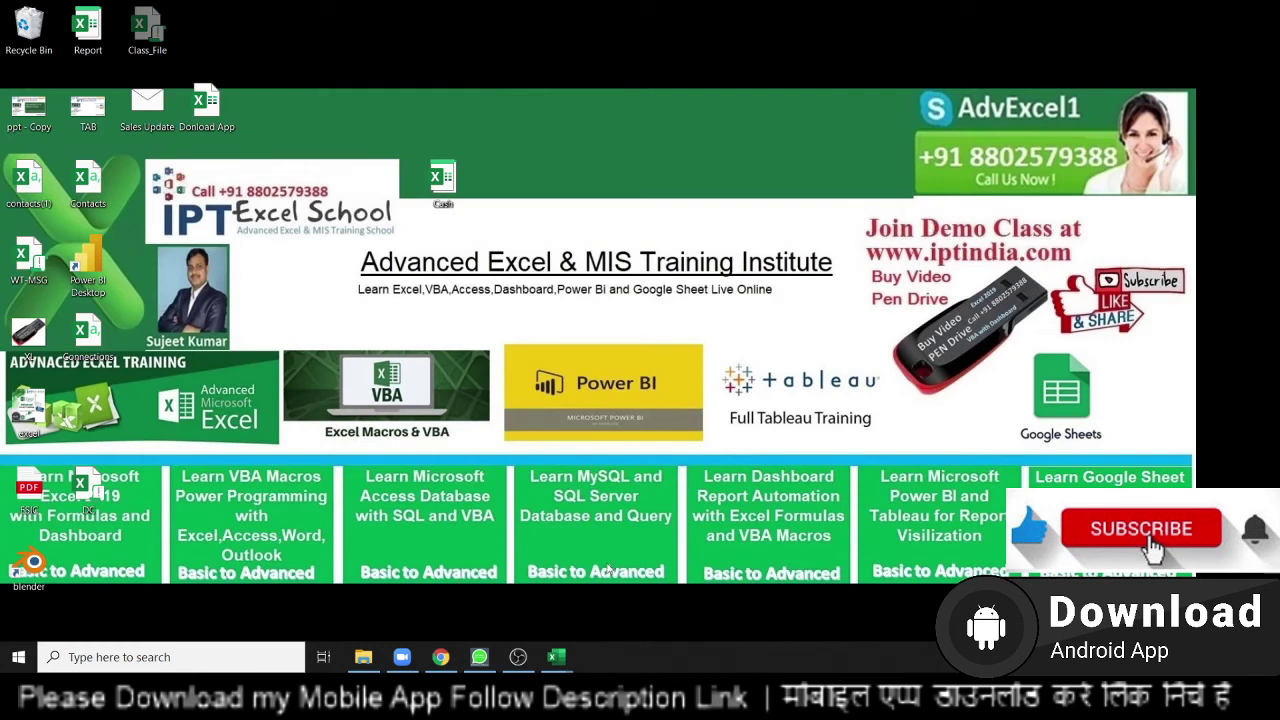
Restore the browser and return to the EXCEL MIS TRAINING Google Play tab.
left_click(412, 664)
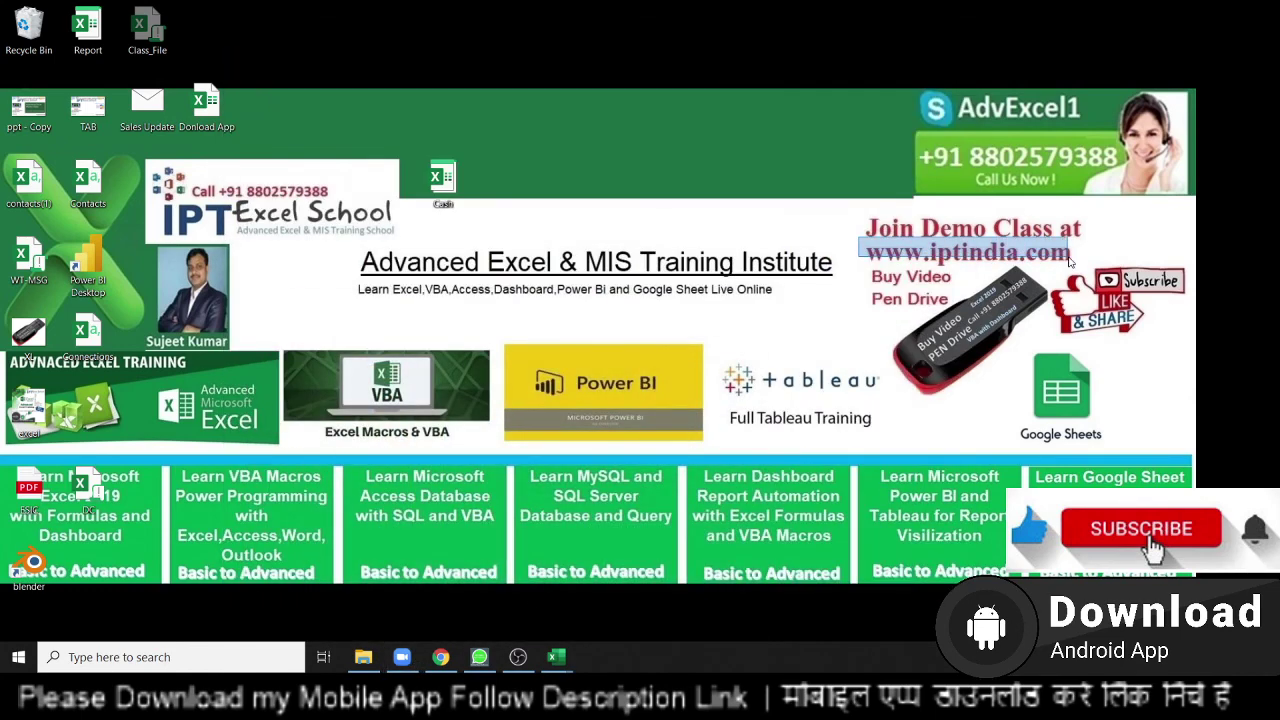
left_click(441, 657)
left_click(862, 15)
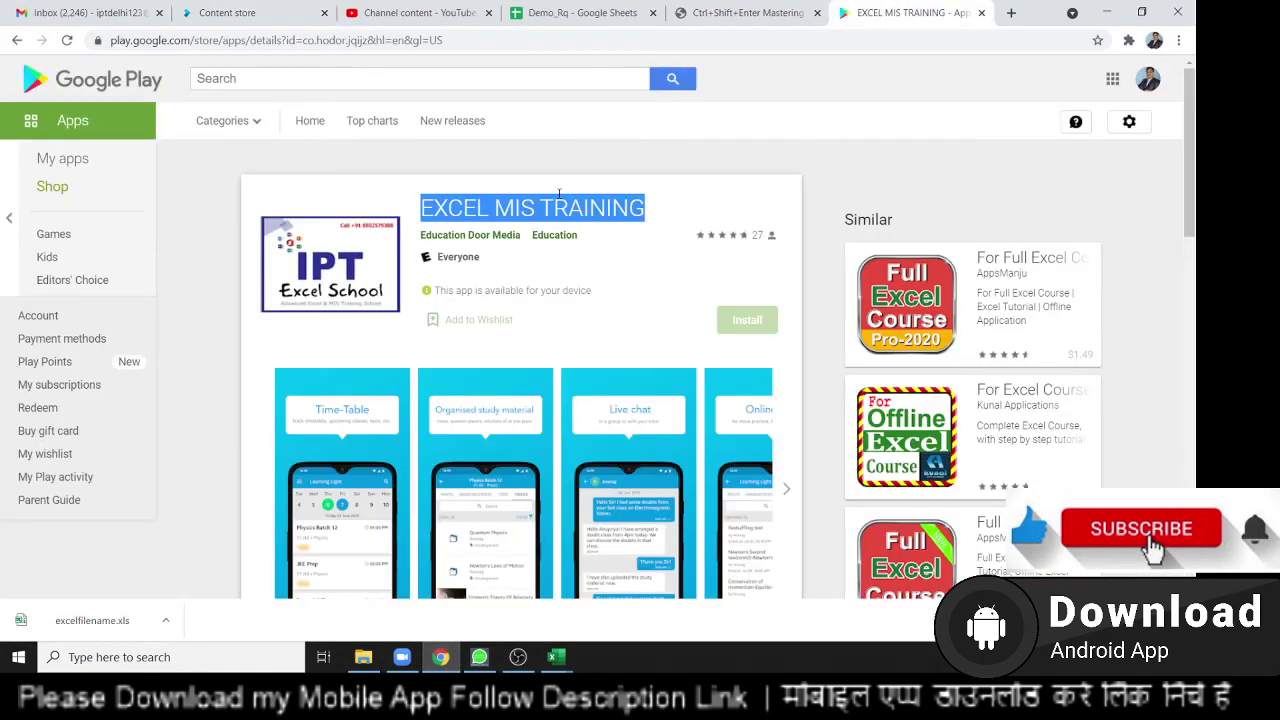